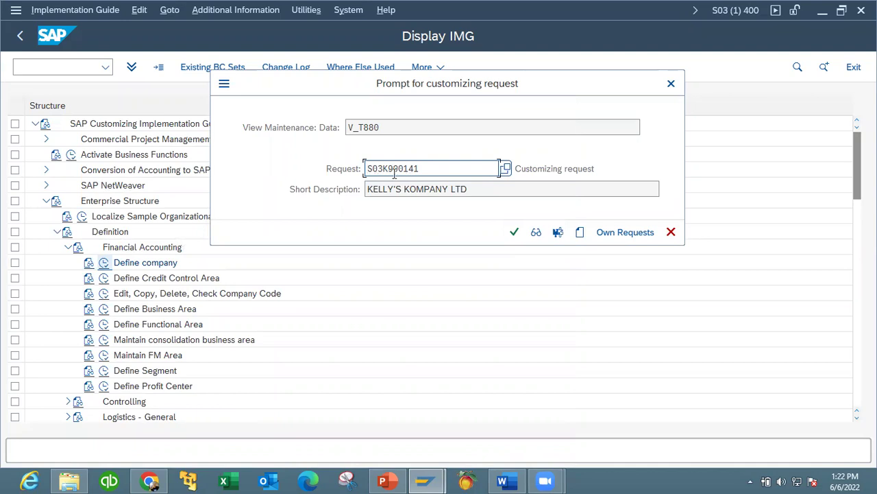
# Confirm saving company KK01 under customizing request S03K900141.
pyautogui.click(514, 232)
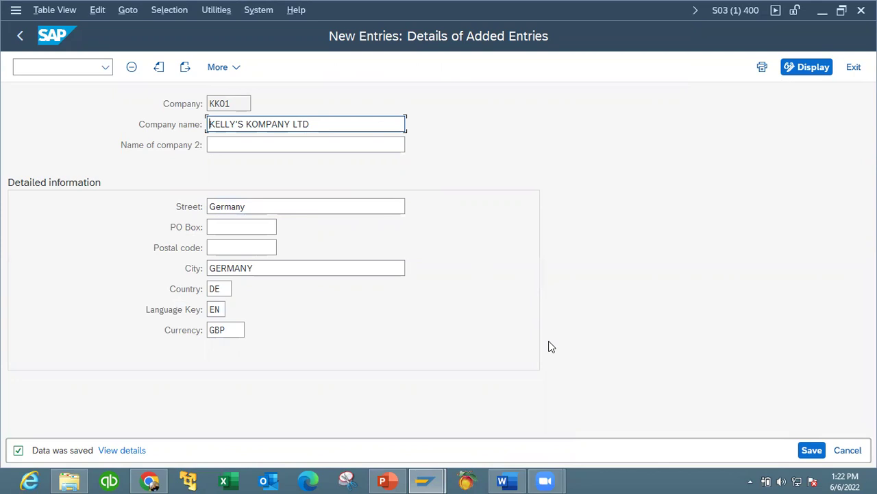
# Save the KK01 company entry again and exit to the Enterprise Structure IMG tree.
pyautogui.click(813, 451)
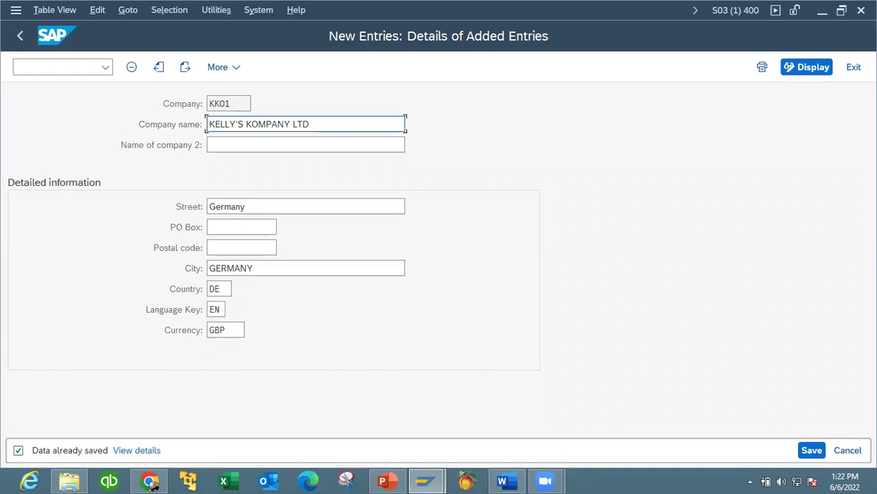
pyautogui.click(236, 67)
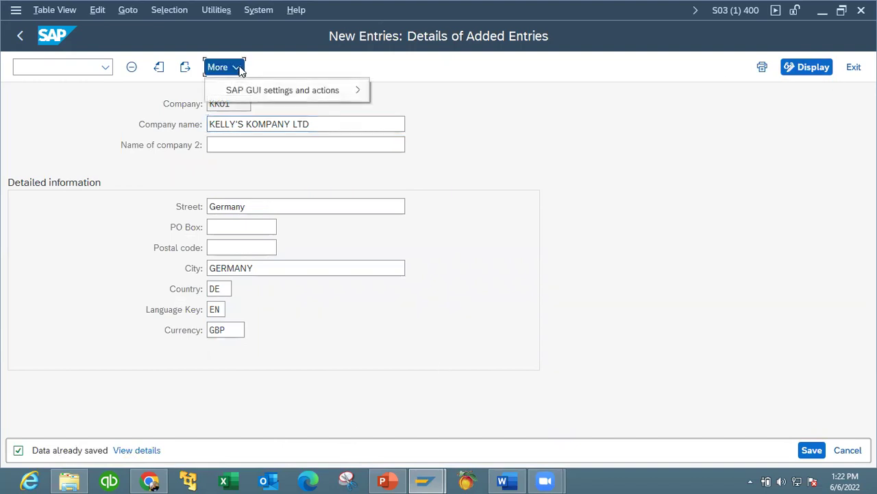
pyautogui.moveTo(334, 94)
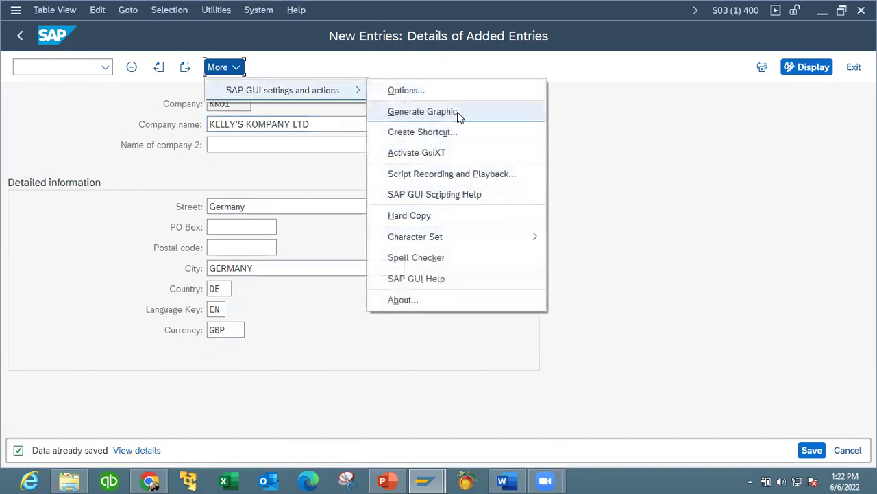
pyautogui.click(706, 179)
pyautogui.click(854, 66)
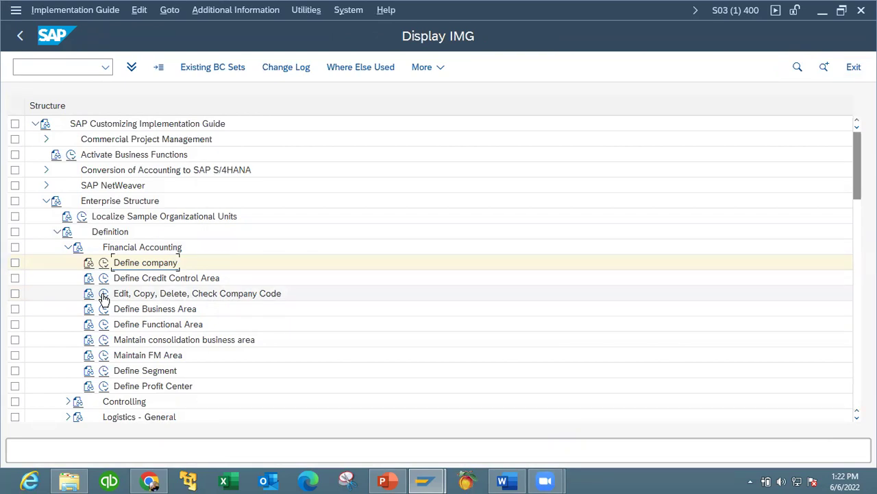
pyautogui.click(103, 294)
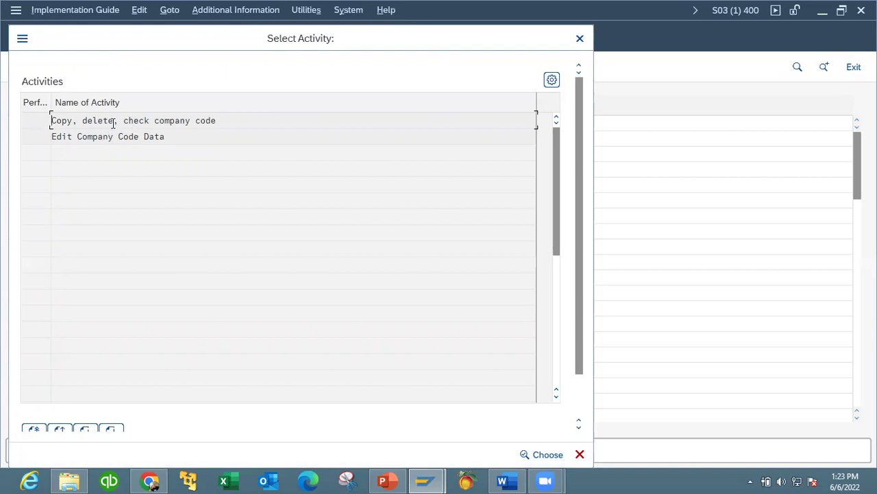
pyautogui.doubleClick(113, 121)
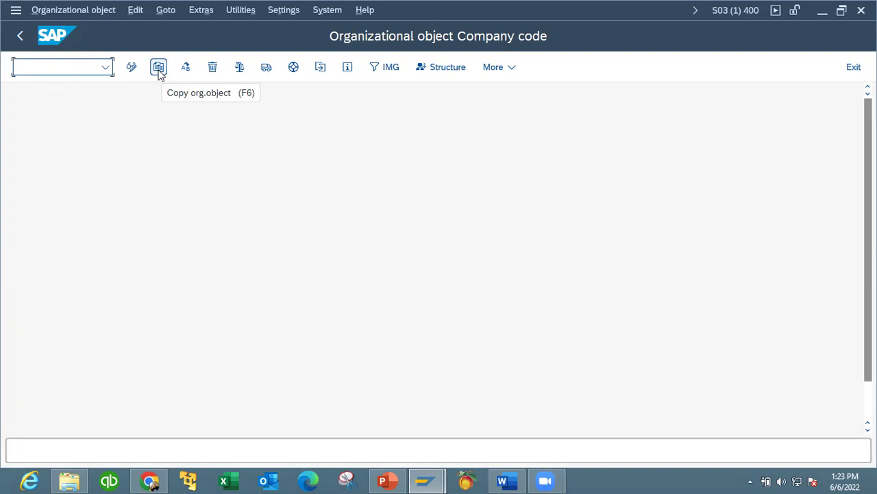
pyautogui.click(158, 68)
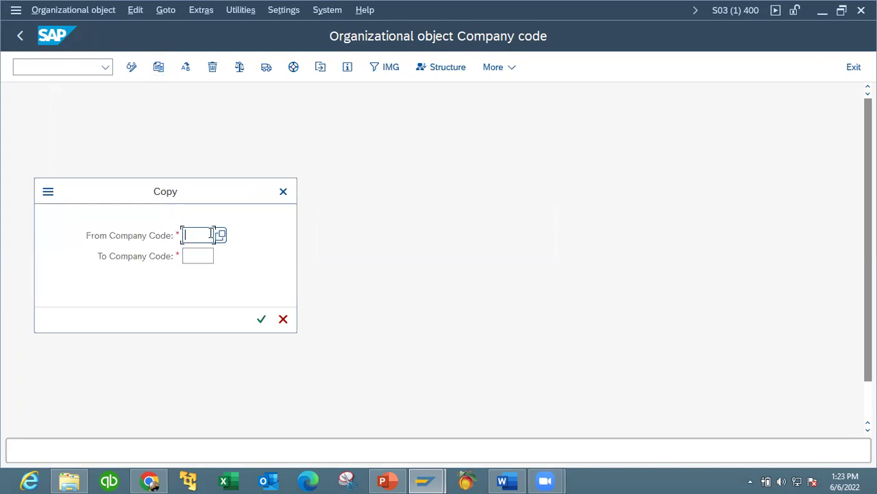
pyautogui.click(221, 237)
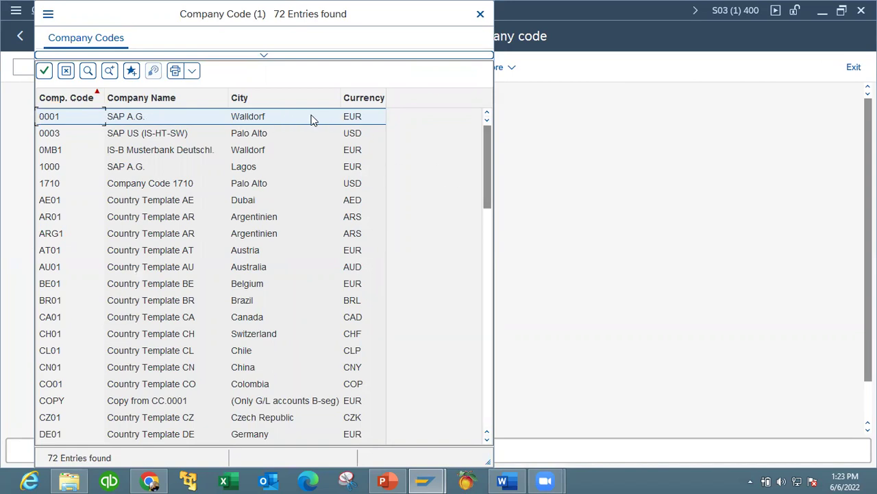
pyautogui.click(481, 14)
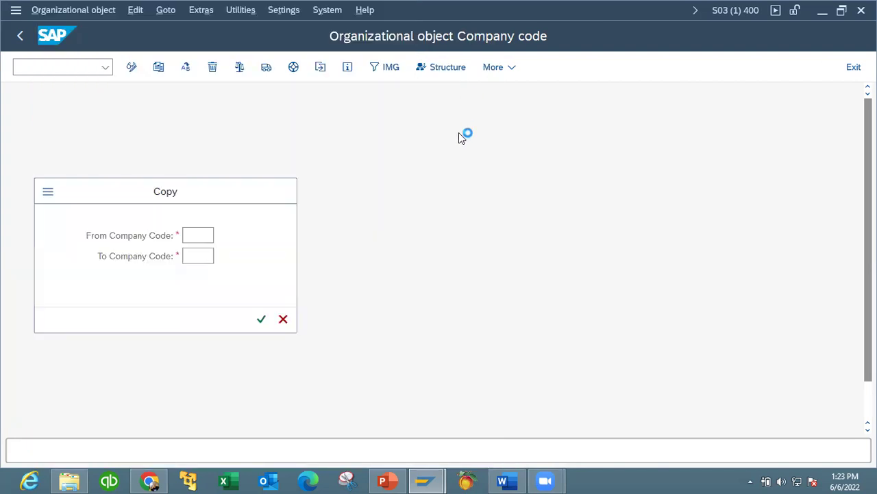
pyautogui.click(285, 319)
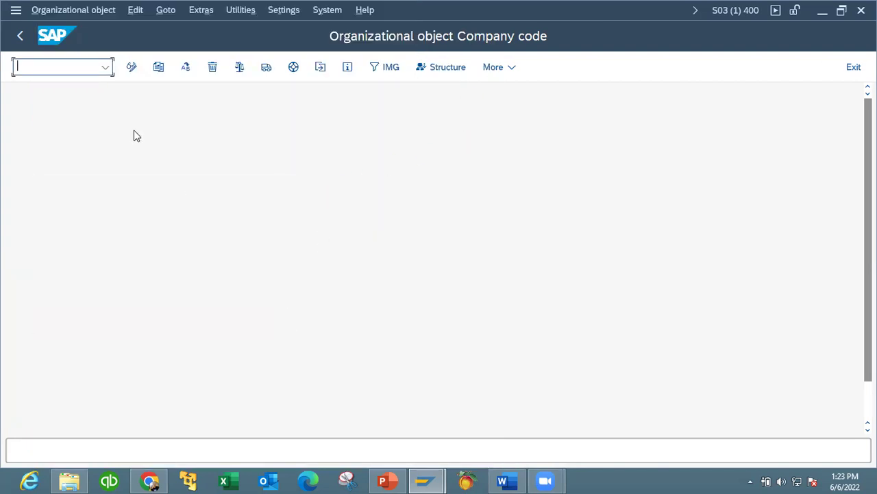
pyautogui.click(20, 38)
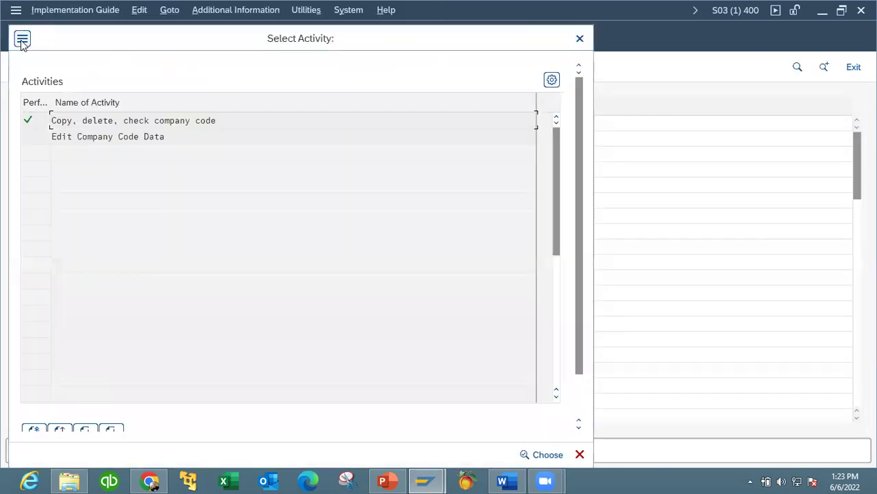
pyautogui.click(580, 39)
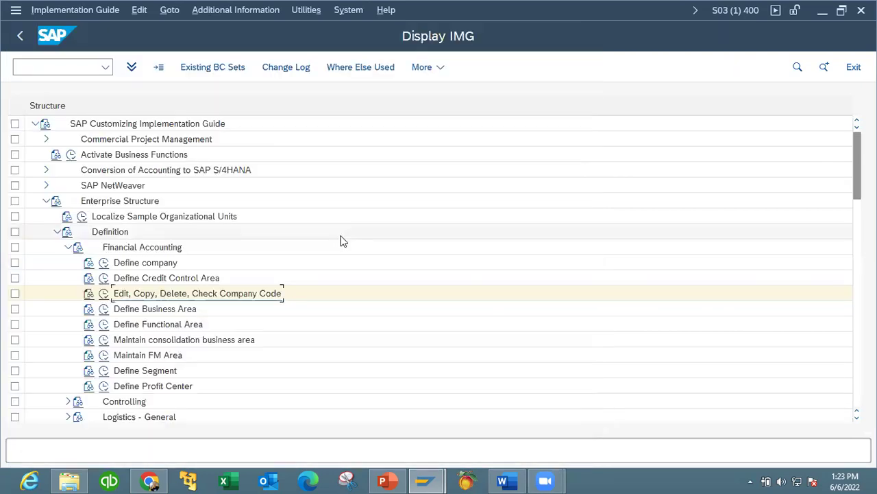
# In Define company, change company KK01's currency from GBP to EUR.
pyautogui.click(103, 263)
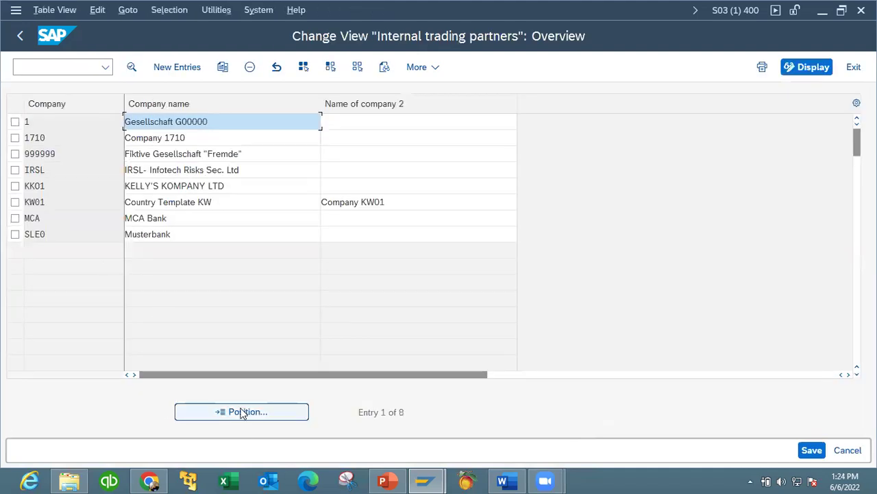
pyautogui.doubleClick(36, 186)
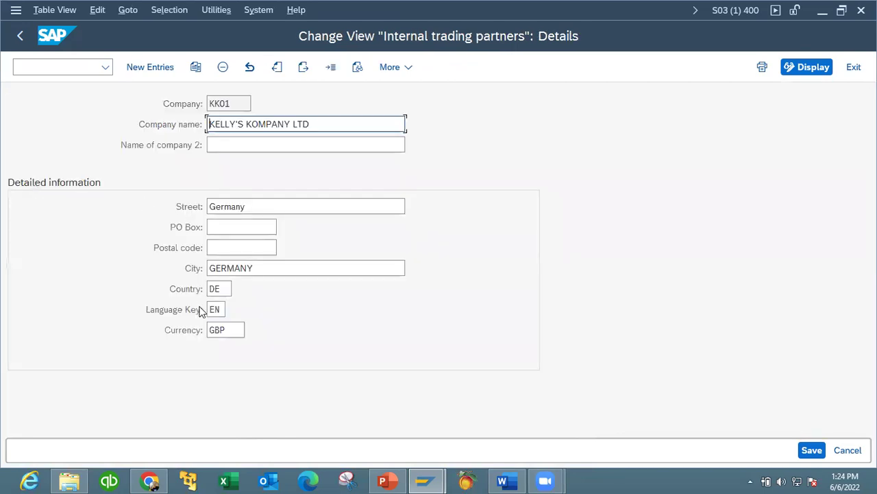
pyautogui.click(234, 331)
pyautogui.press('BackSpace')
pyautogui.press('BackSpace')
pyautogui.press('BackSpace')
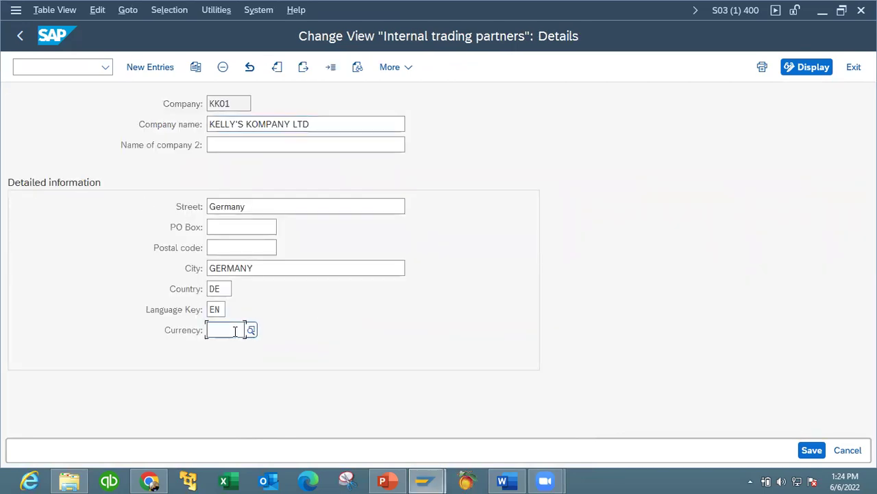
pyautogui.write('EUR')
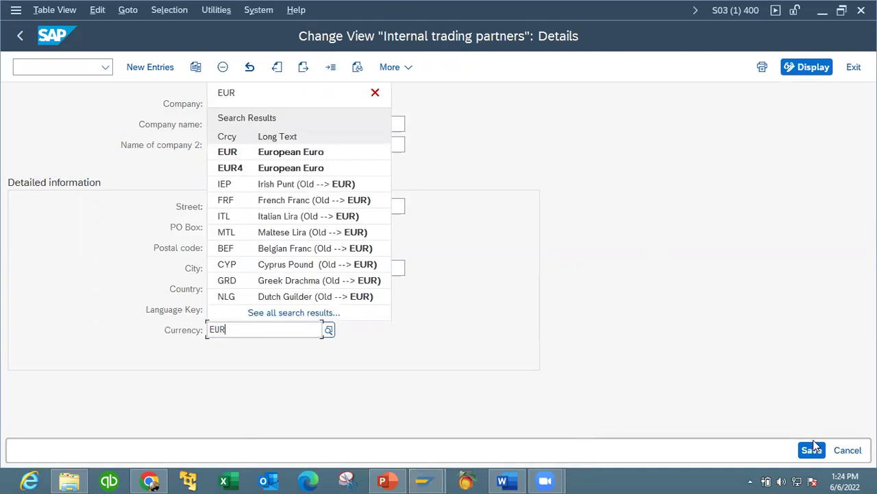
pyautogui.click(323, 152)
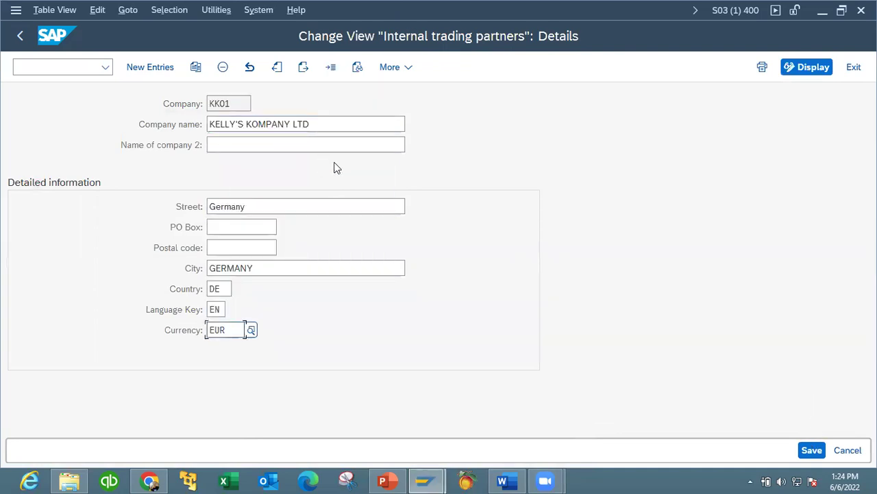
# Save the currency change under the customizing request and return to the IMG tree.
pyautogui.click(812, 450)
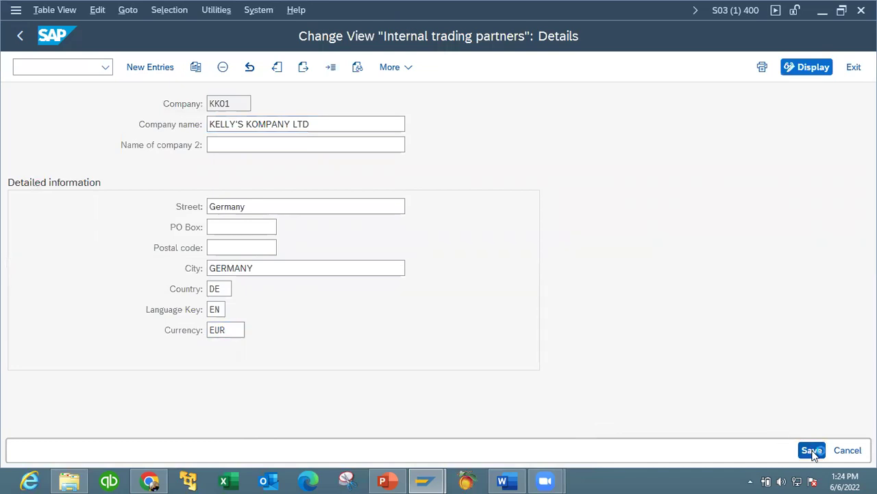
pyautogui.click(343, 298)
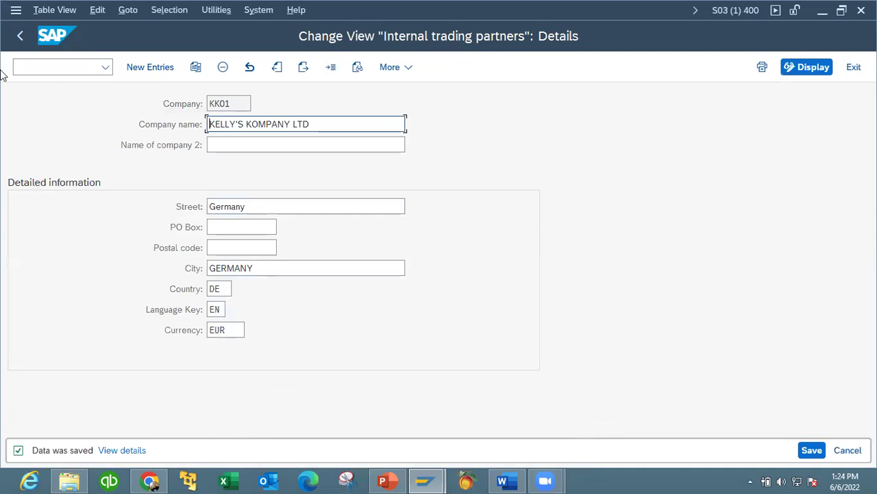
pyautogui.click(20, 36)
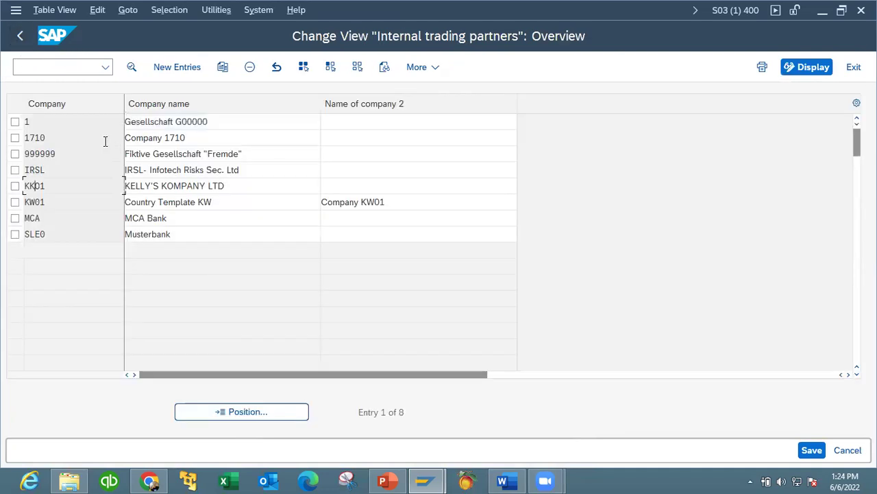
pyautogui.click(22, 36)
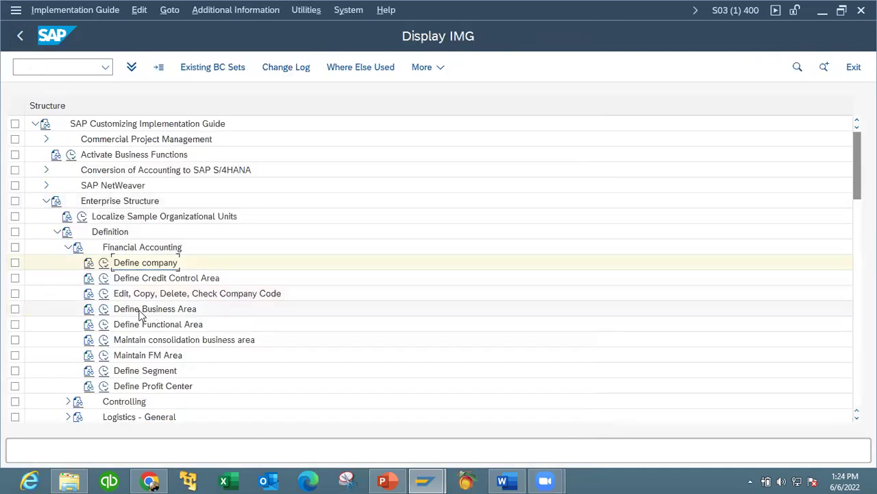
# Start the Copy Company Code function and pick company code 0001 as the source.
pyautogui.click(104, 294)
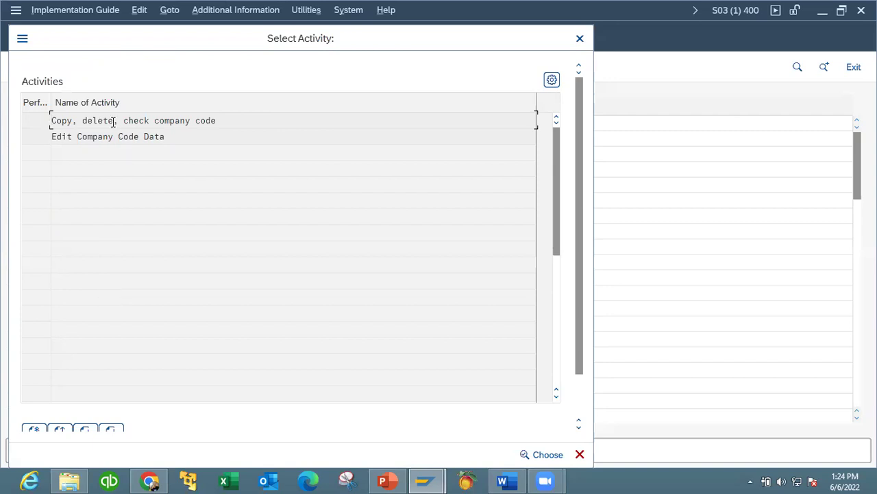
pyautogui.doubleClick(105, 123)
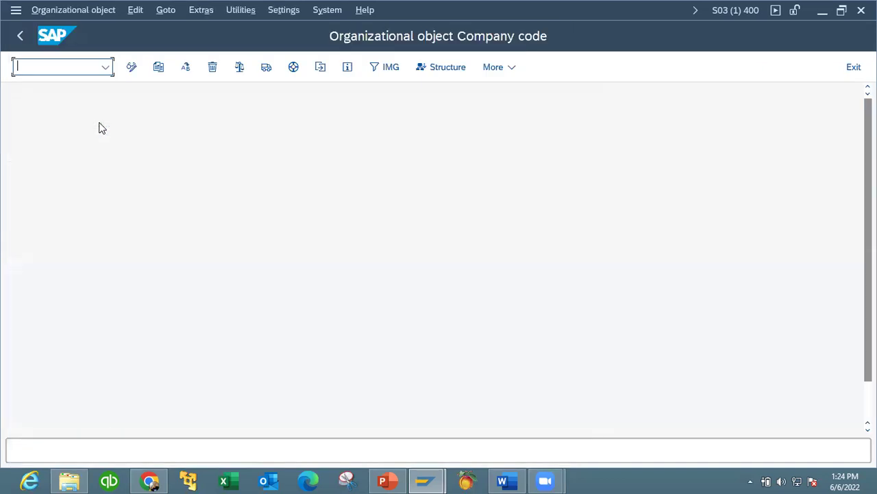
pyautogui.click(158, 67)
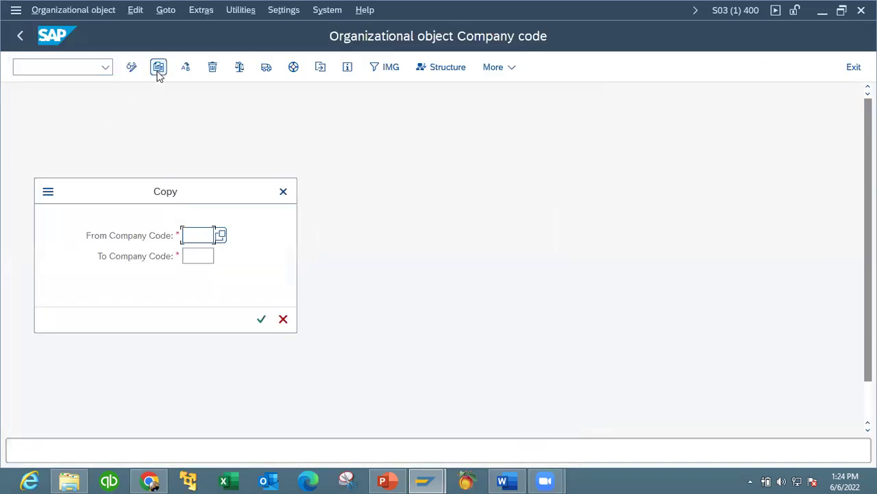
pyautogui.click(221, 236)
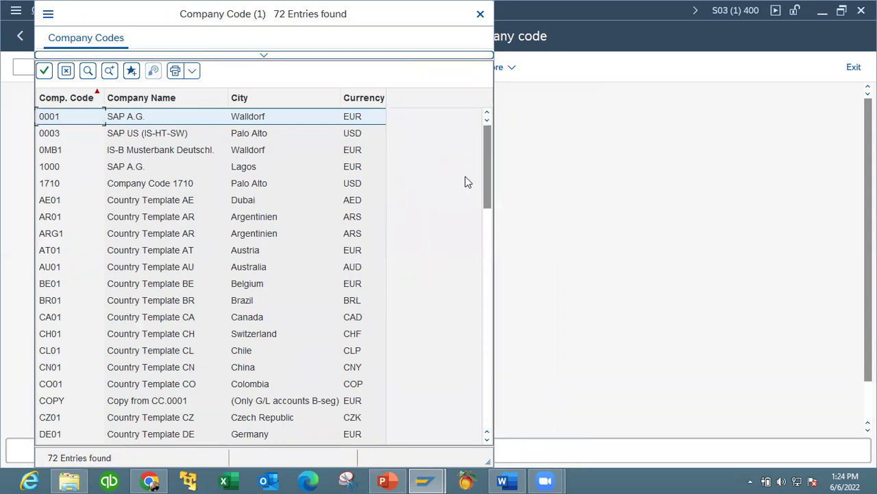
pyautogui.moveTo(487, 180); pyautogui.dragTo(484, 329)
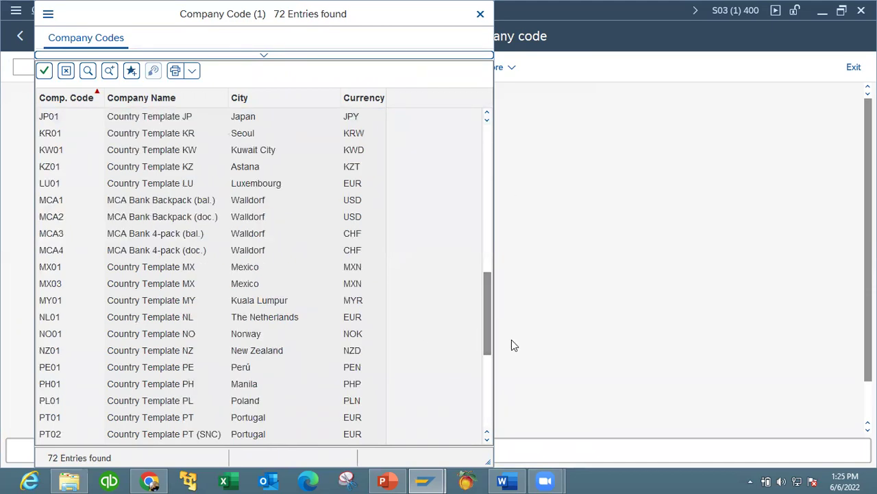
pyautogui.moveTo(490, 333); pyautogui.dragTo(492, 230)
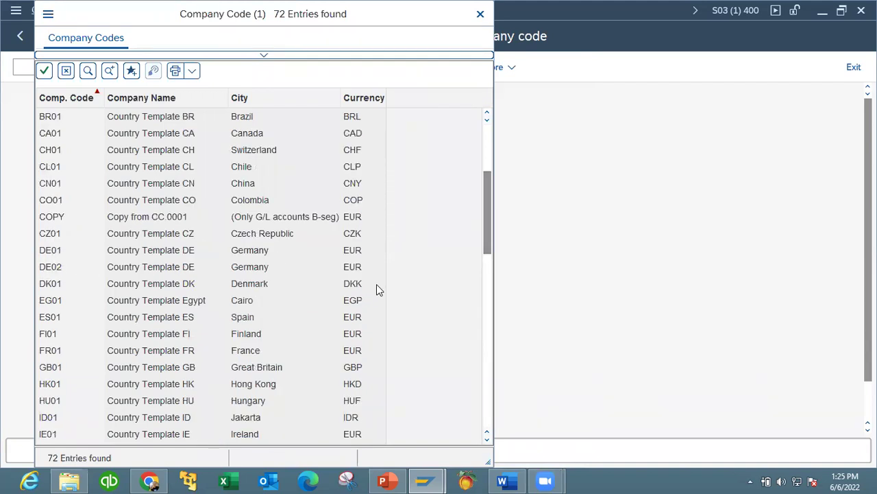
pyautogui.moveTo(485, 231); pyautogui.dragTo(486, 137)
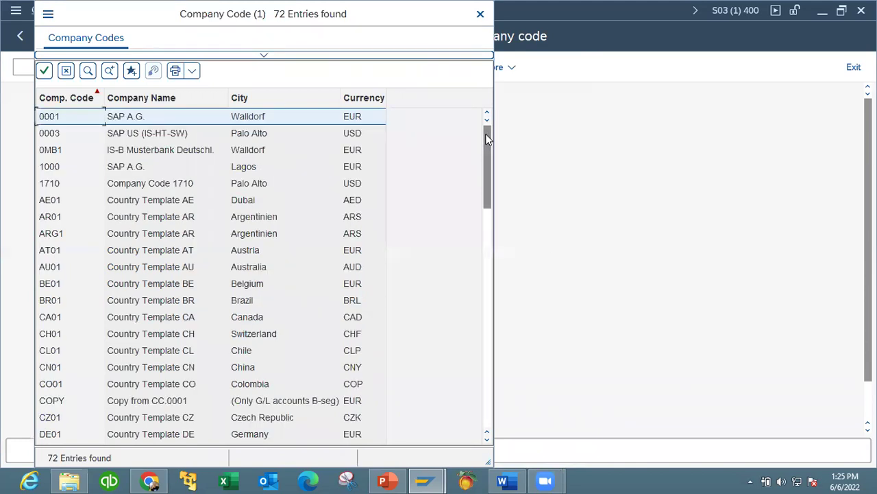
pyautogui.doubleClick(60, 122)
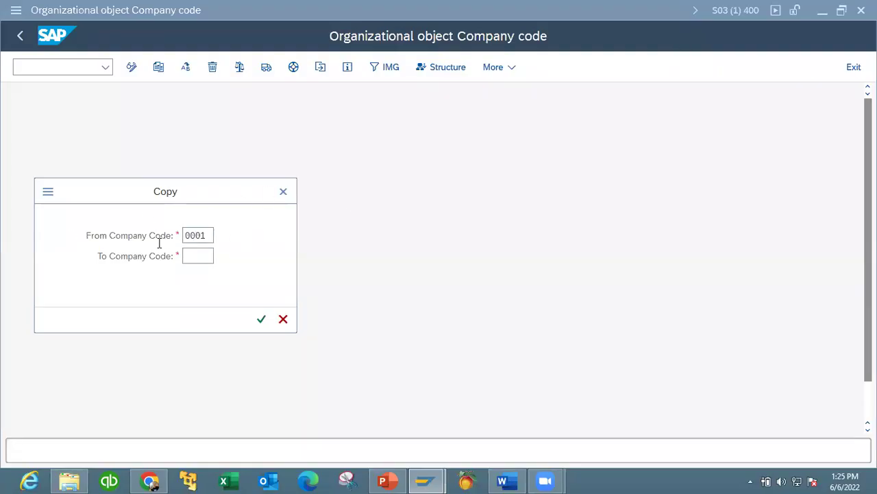
# Set the target company code to KK01 and continue the copy.
pyautogui.click(196, 255)
pyautogui.write('KK01')
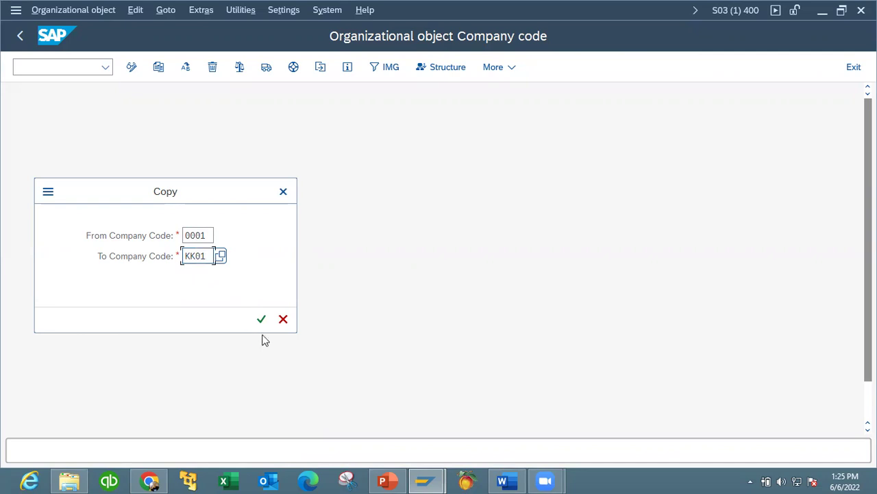
pyautogui.click(261, 319)
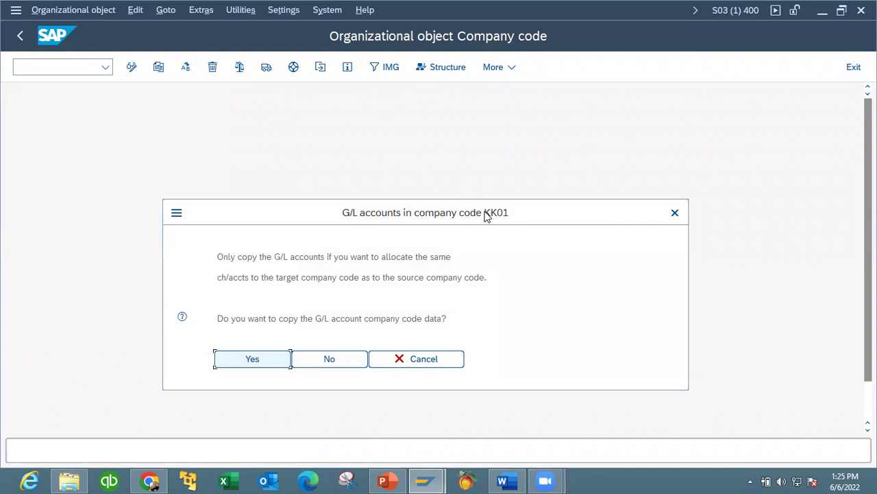
# Answer Yes to copying G/L account company code data to KK01.
pyautogui.moveTo(484, 215); pyautogui.dragTo(456, 161)
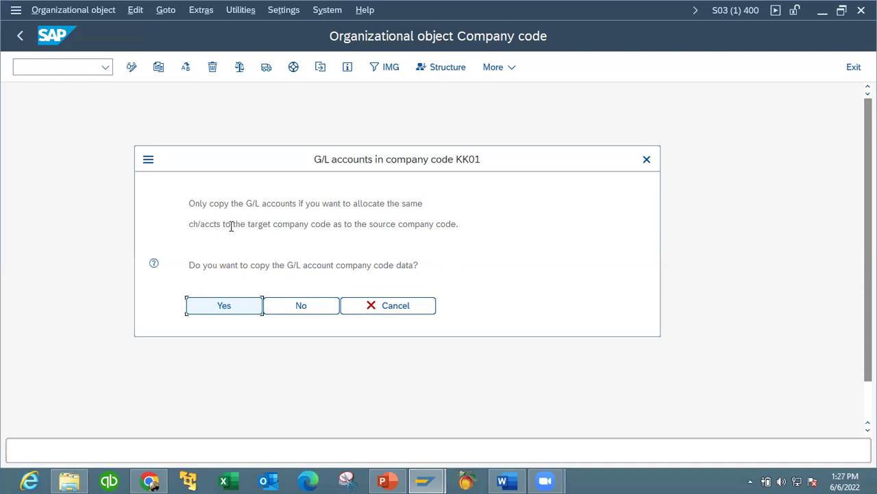
pyautogui.click(225, 305)
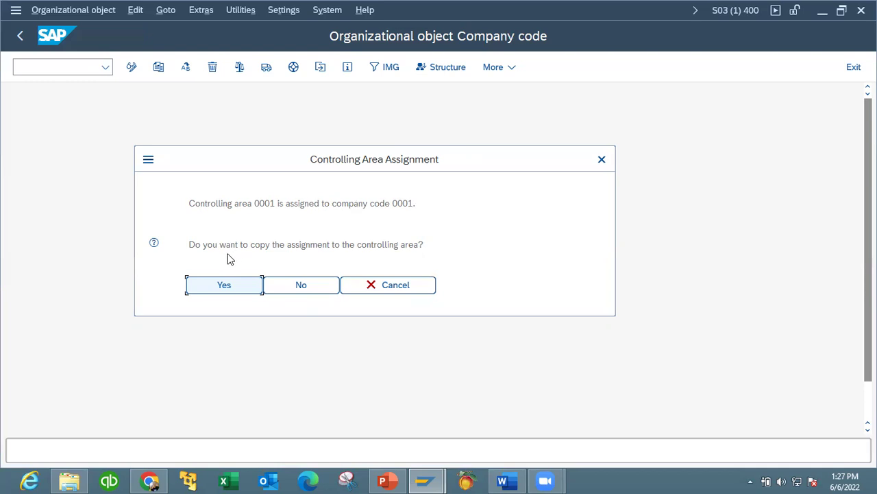
# Accept copying the controlling area 0001 assignment and acknowledge the transport notice.
pyautogui.click(213, 285)
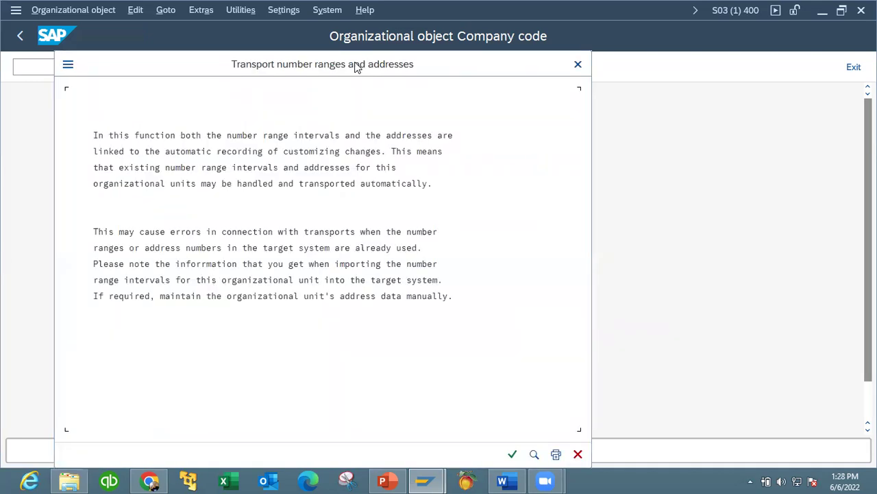
pyautogui.moveTo(355, 66); pyautogui.dragTo(350, 62)
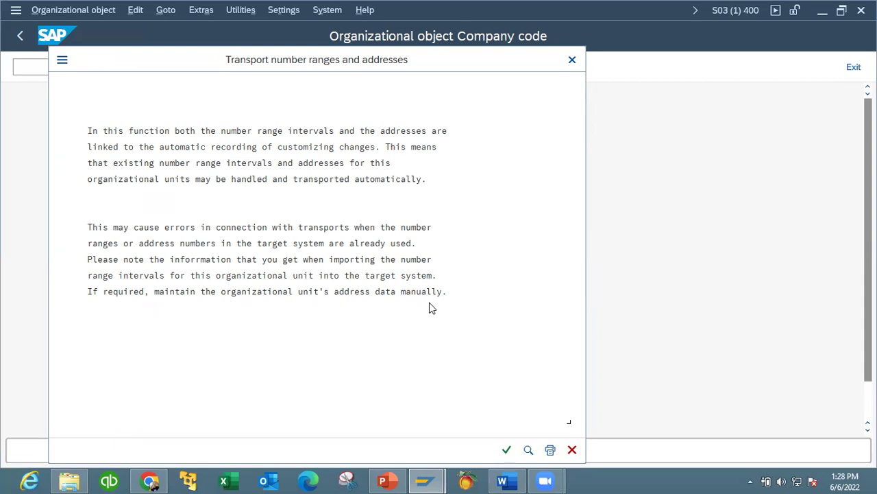
pyautogui.click(507, 450)
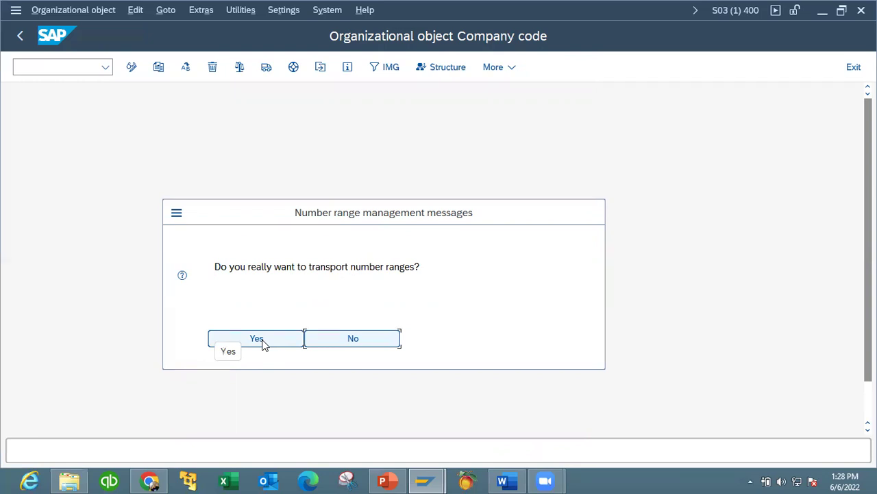
# Agree to transport the number ranges, then bring up the PowerPoint presentation.
pyautogui.click(264, 345)
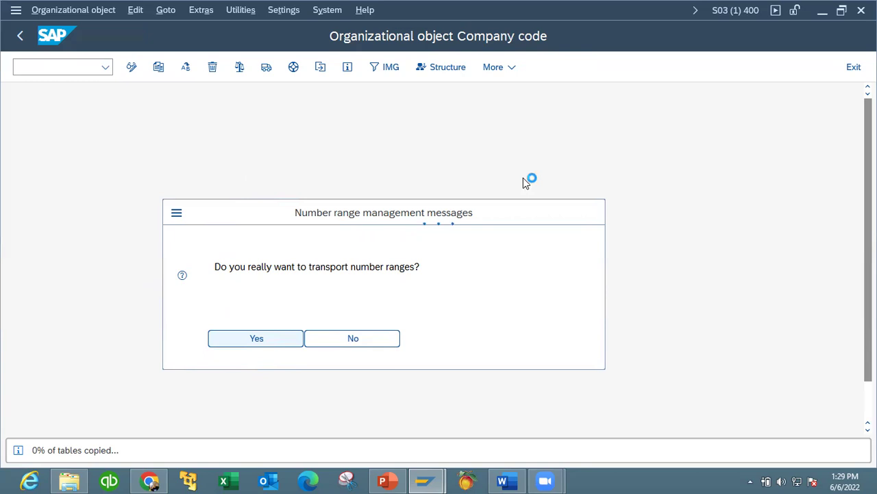
pyautogui.click(387, 480)
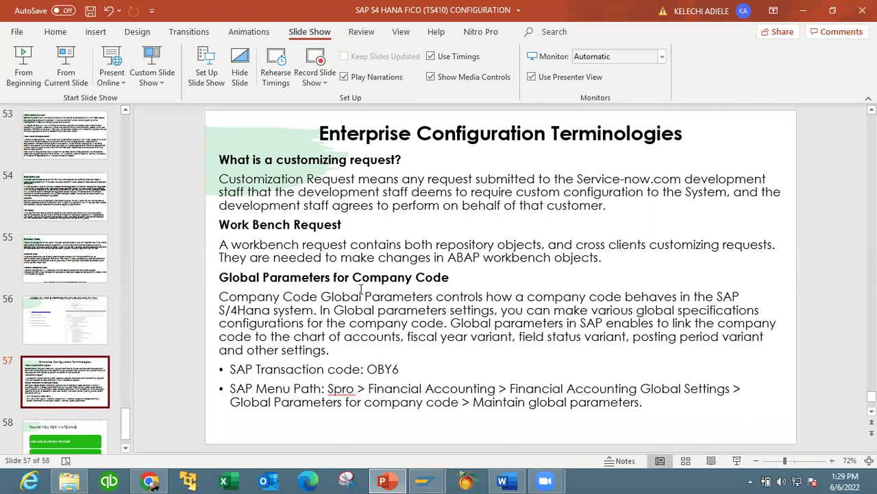
# Minimize PowerPoint after viewing slide 57 on Global Parameters (OBY6) and return to SAP.
pyautogui.click(384, 480)
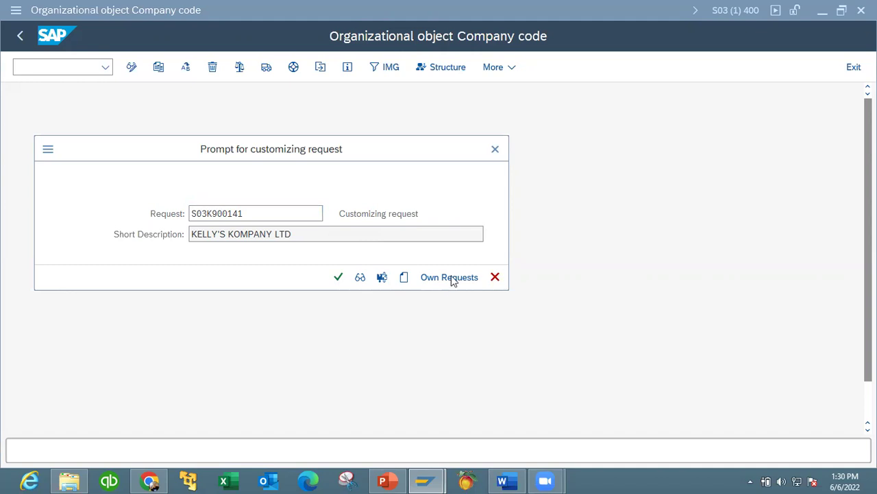
# Create customizing request S03K900143 described as 'COPY COMPANY CODE DATA' and assign it.
pyautogui.click(404, 278)
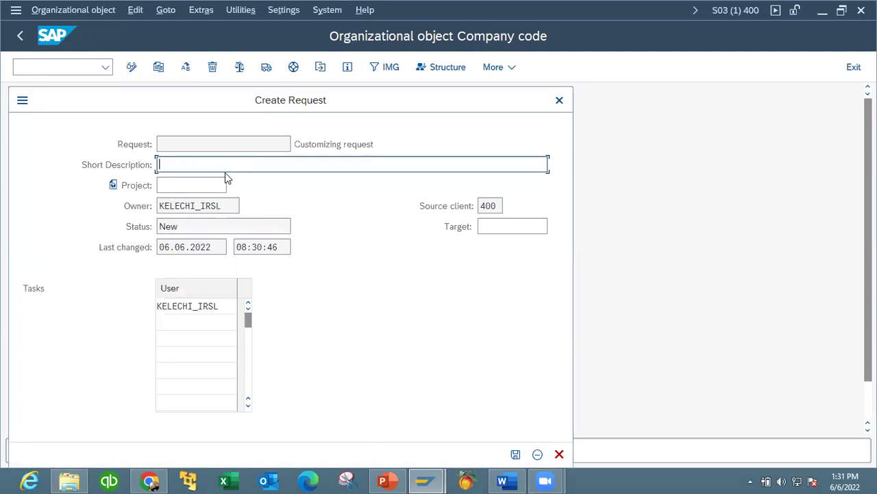
pyautogui.write('COPY COMPNANY CODE DATA')
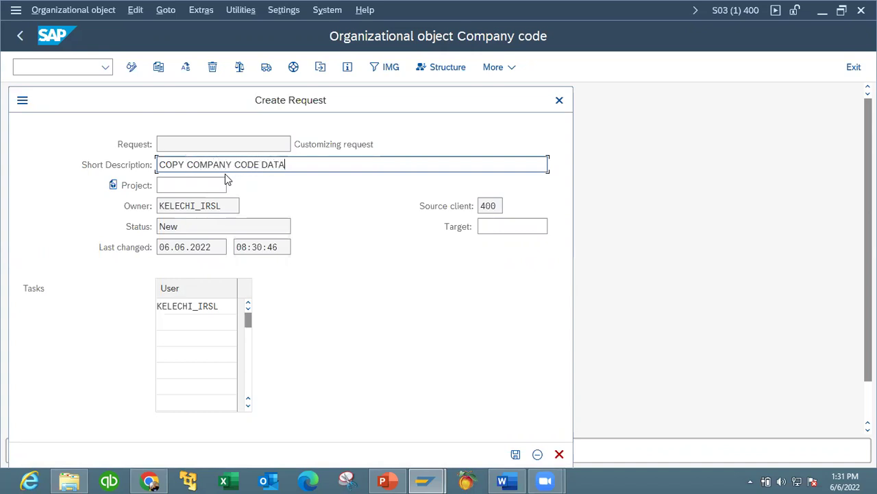
pyautogui.click(515, 454)
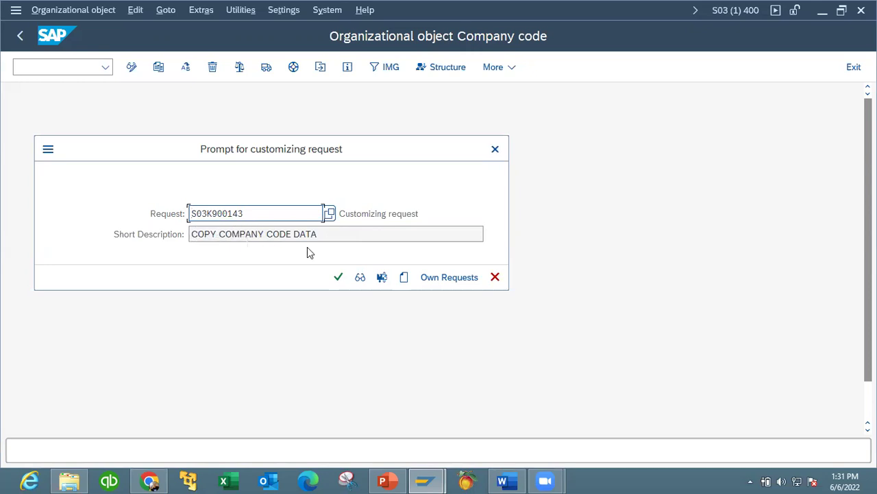
pyautogui.click(339, 278)
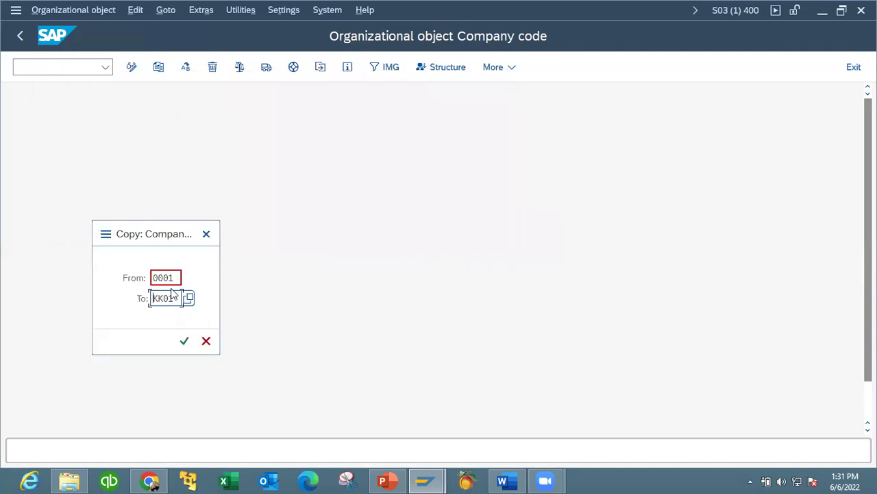
# Confirm copying company code 0001 to KK01 under the new request.
pyautogui.click(184, 342)
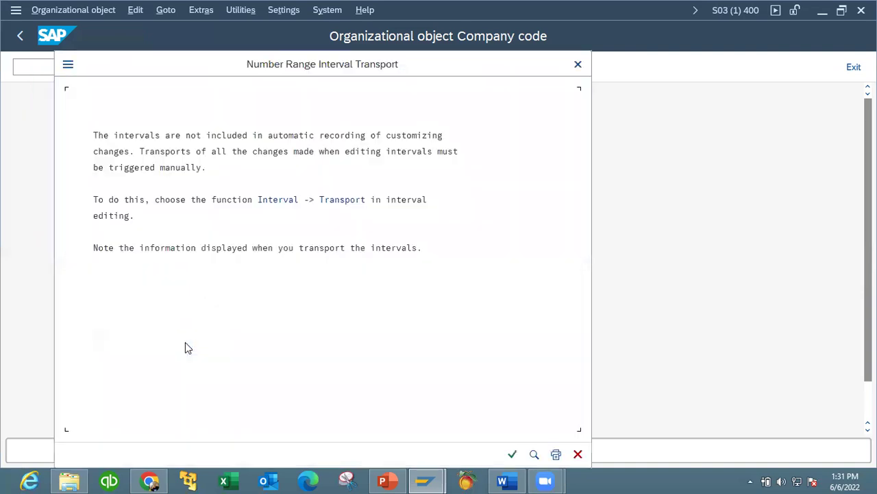
# Accept the number range transport notices, saving each under customizing request S03K900143.
pyautogui.click(519, 457)
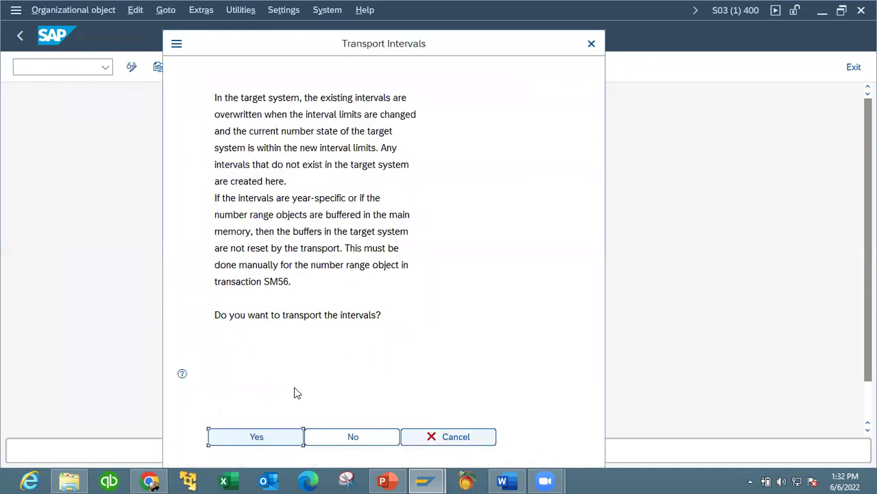
pyautogui.click(288, 437)
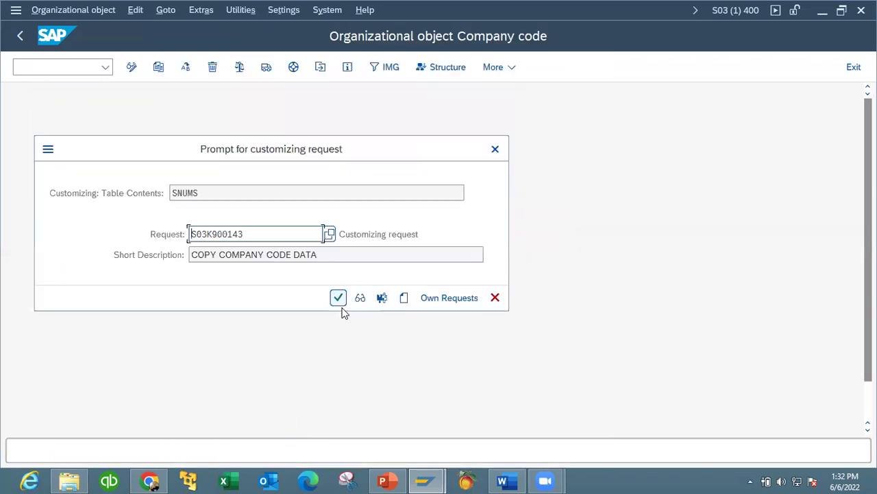
pyautogui.click(340, 299)
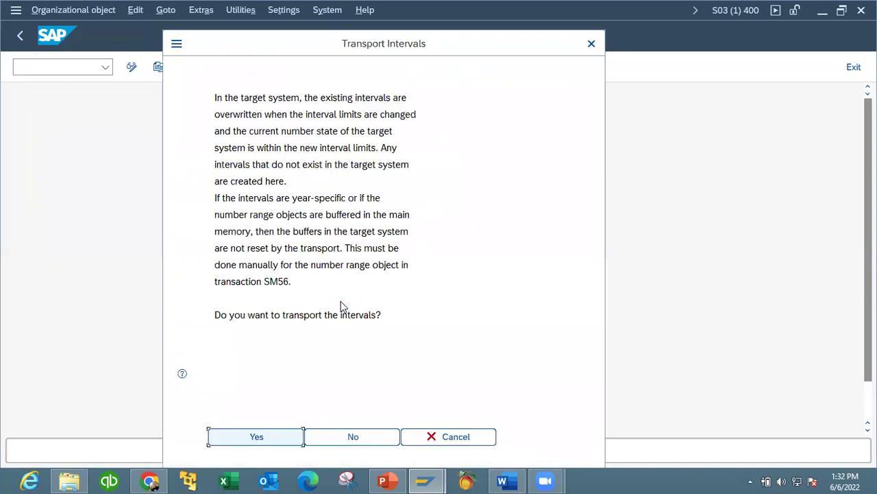
pyautogui.click(272, 440)
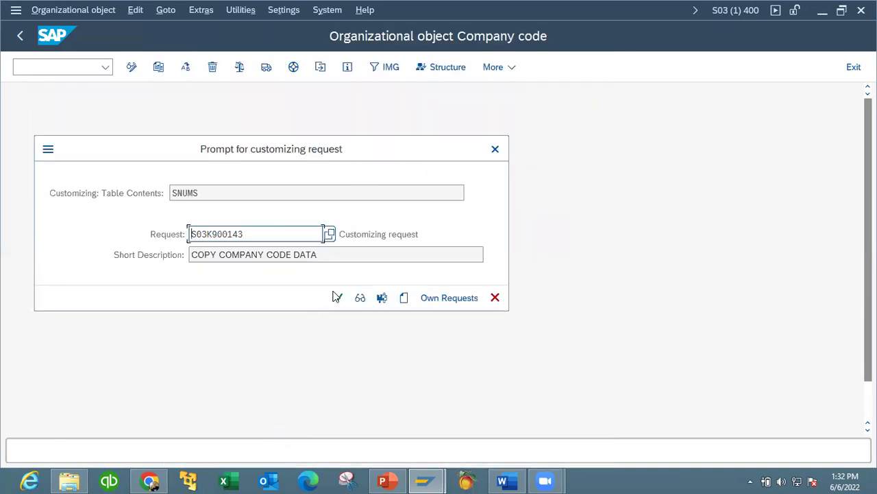
pyautogui.click(338, 298)
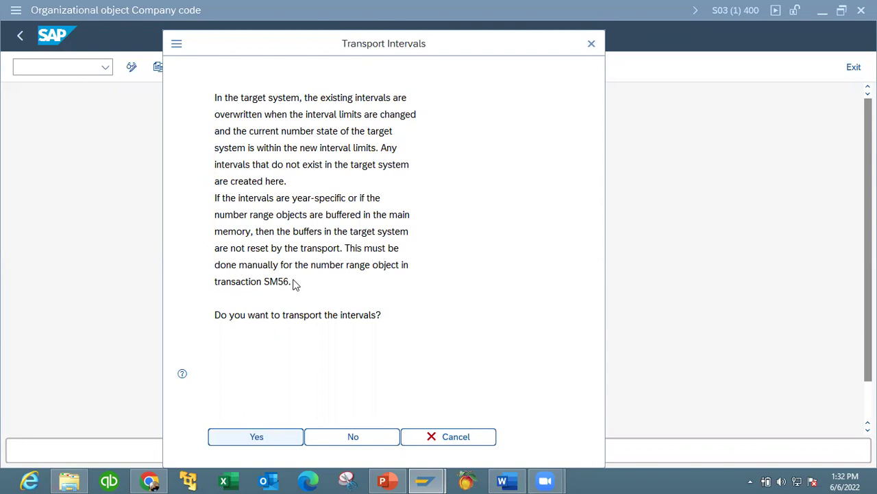
pyautogui.click(241, 439)
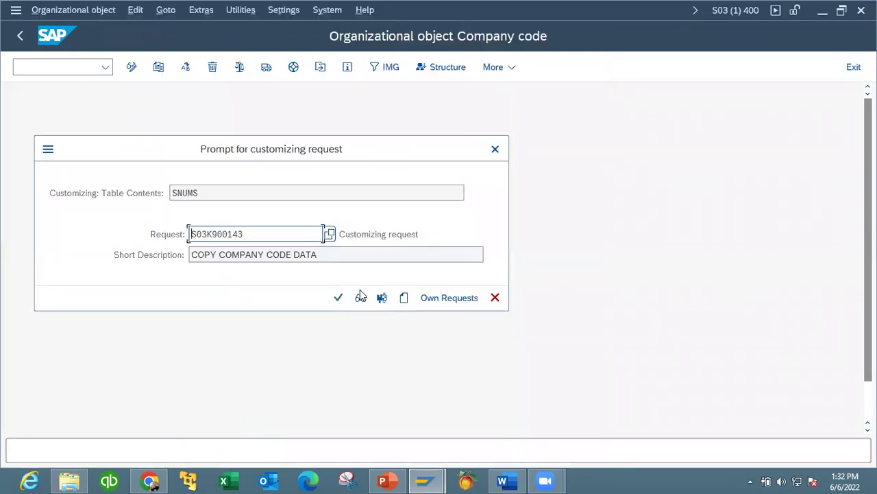
pyautogui.click(338, 298)
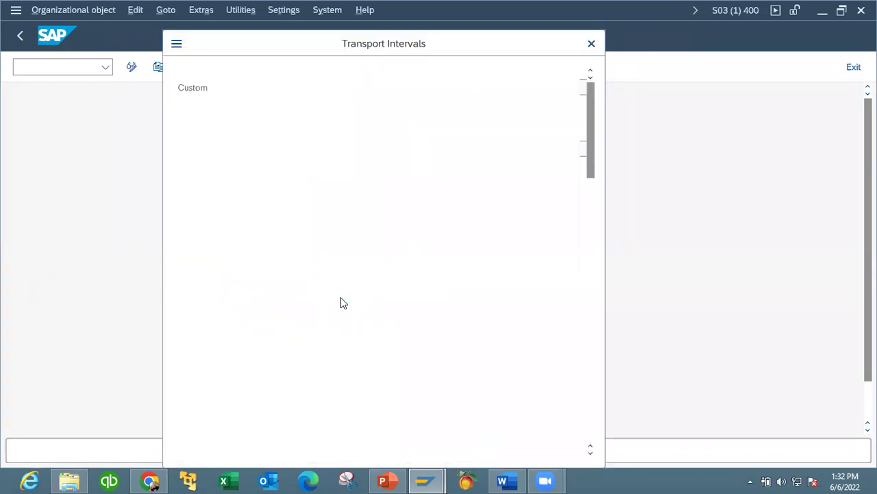
# Approve the copy to KK01, reconfirm request S03K900143, and agree to transport the number intervals.
pyautogui.click(280, 436)
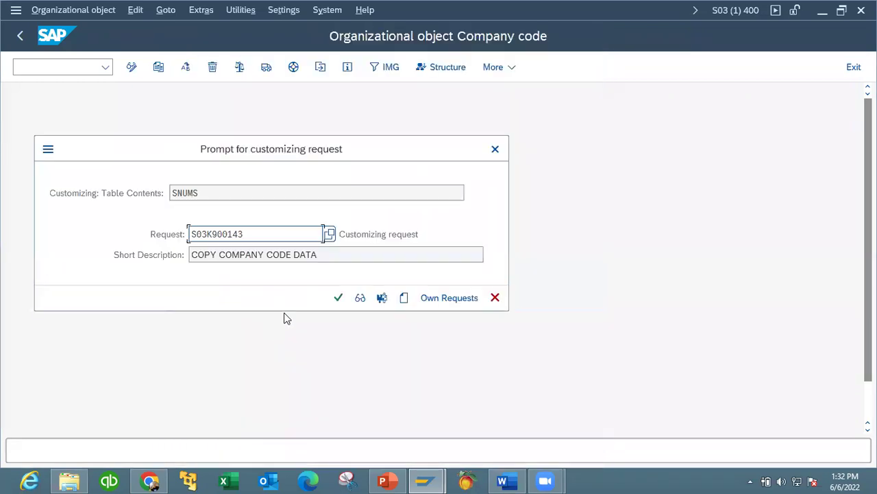
pyautogui.click(338, 299)
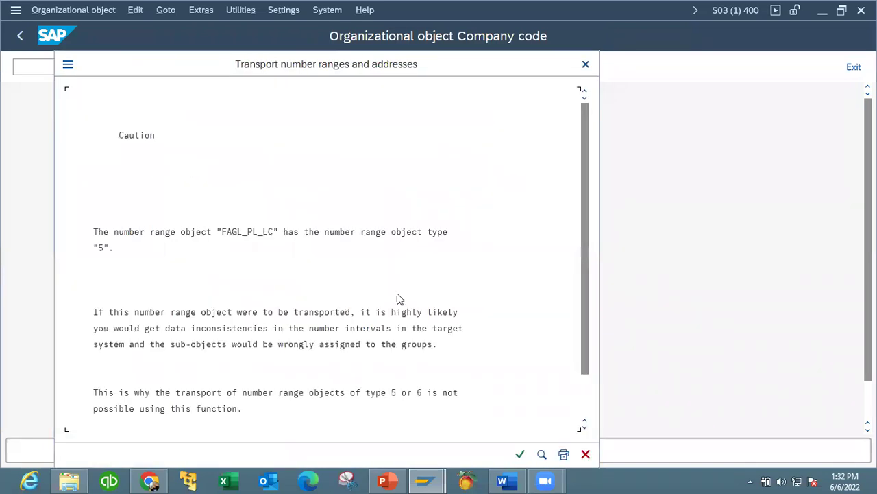
pyautogui.click(522, 453)
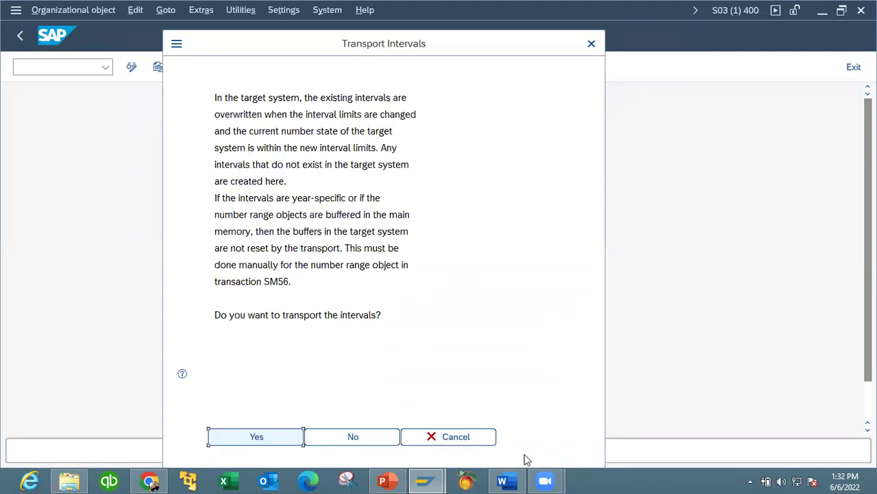
pyautogui.click(259, 437)
pyautogui.click(337, 300)
pyautogui.click(283, 439)
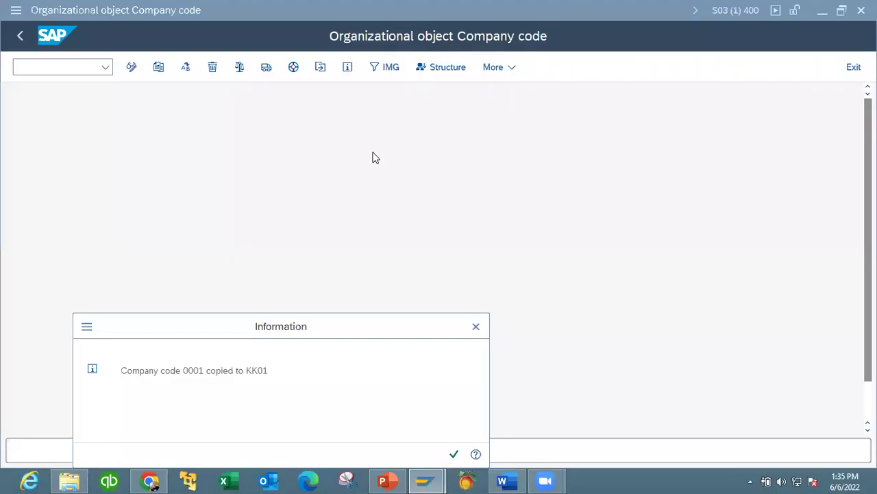
# Dismiss the copy confirmation, review the completed activities log, and go back to the activity list.
pyautogui.moveTo(315, 330); pyautogui.dragTo(326, 231)
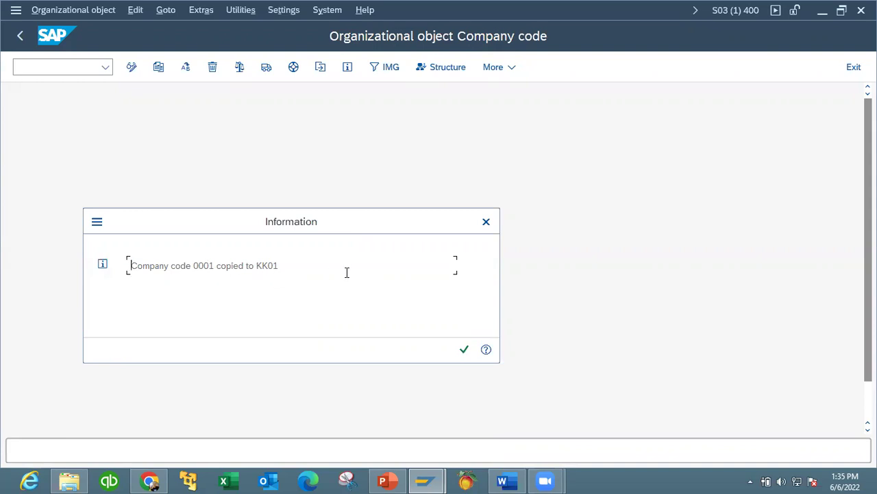
pyautogui.click(464, 351)
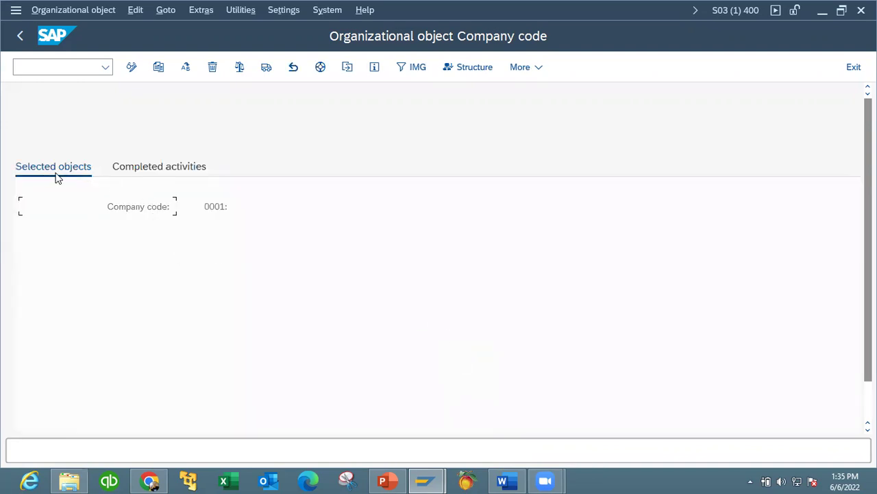
pyautogui.click(160, 170)
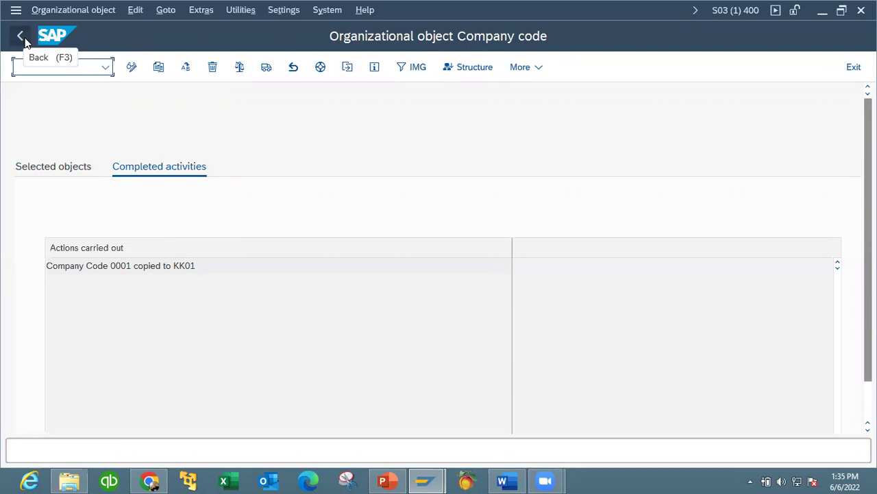
pyautogui.click(22, 39)
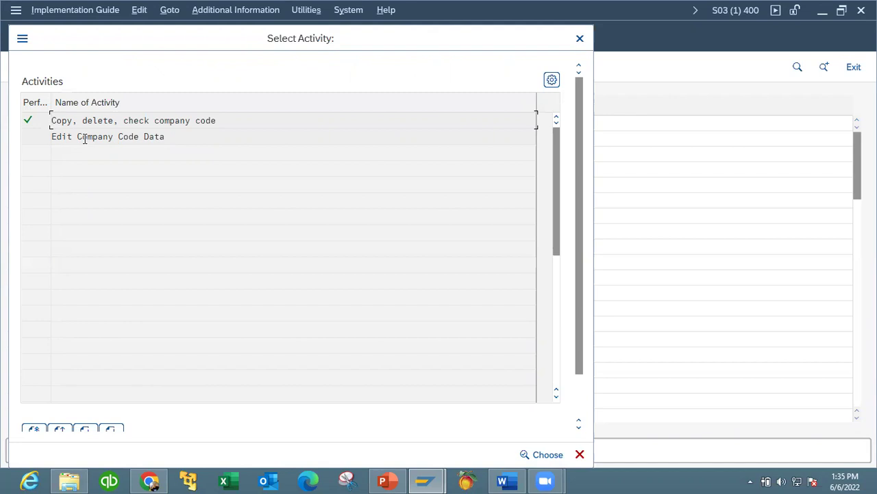
# In Edit Company Code Data, position the list at KK01 and open its details.
pyautogui.doubleClick(85, 139)
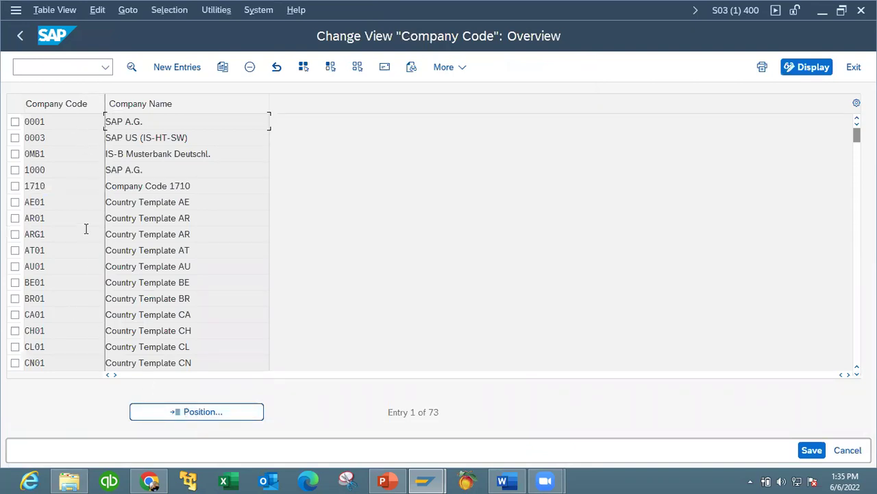
pyautogui.click(208, 415)
pyautogui.write('KK01')
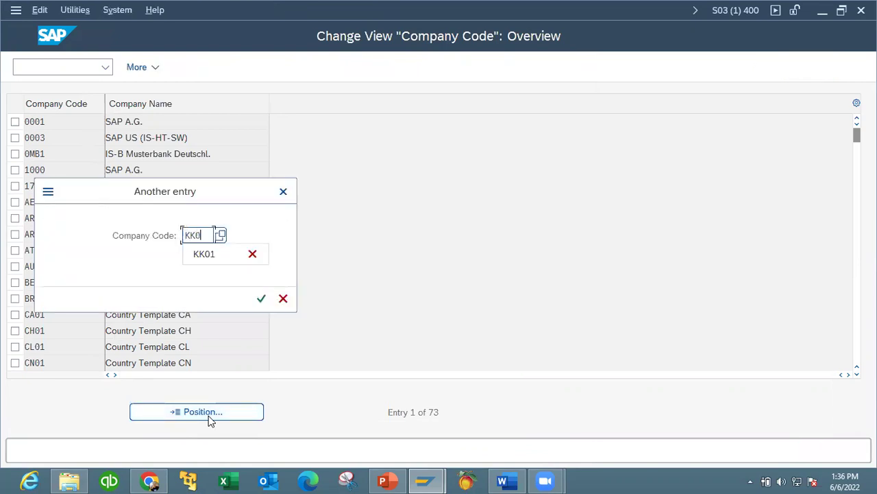
pyautogui.click(262, 298)
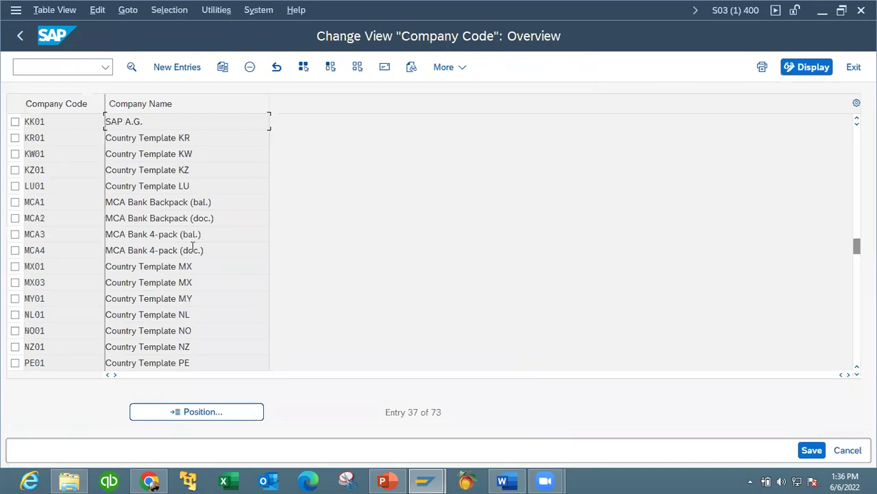
pyautogui.click(88, 120)
pyautogui.doubleClick(88, 121)
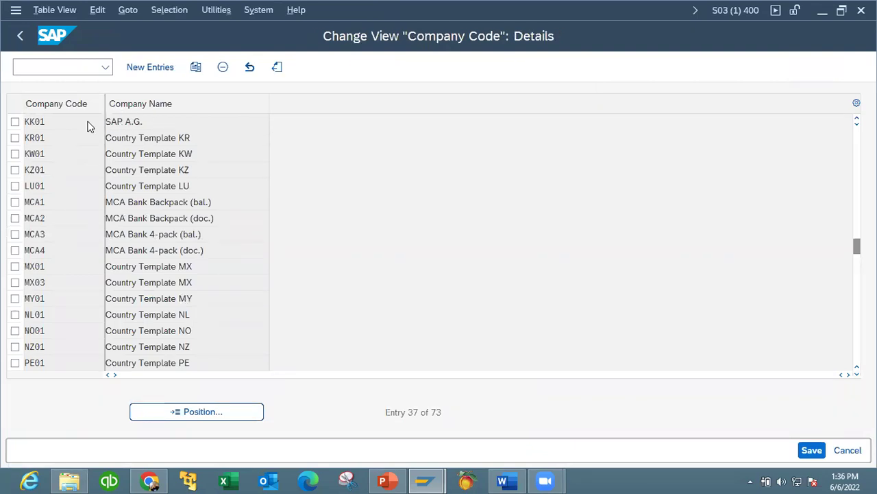
# Rename KK01 to KELLY'S KOMPANY LTD and clear the DE language value.
pyautogui.click(170, 127)
pyautogui.hotkey('shift', 'Home')
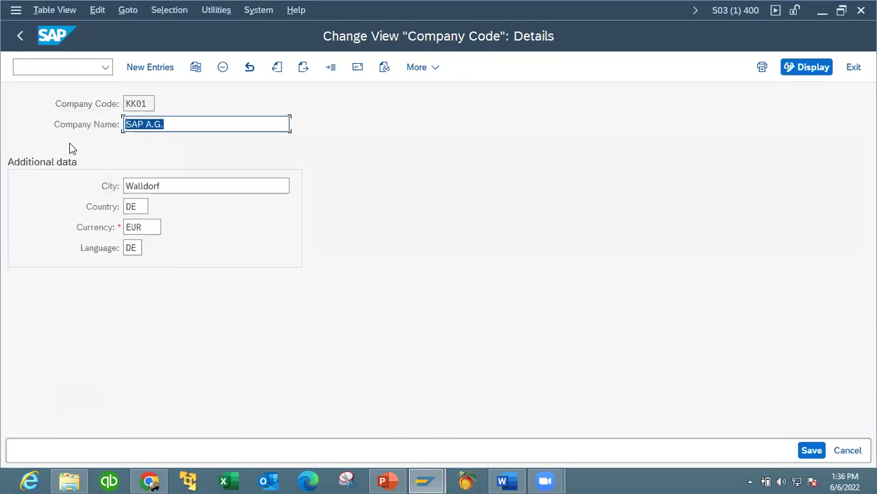
pyautogui.press('Delete')
pyautogui.write('KELLY')
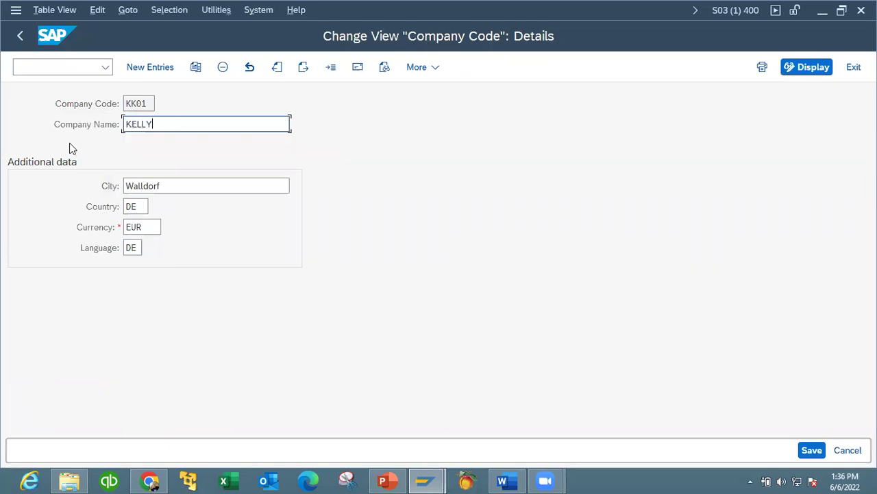
pyautogui.write("'S KOMPANY LTD")
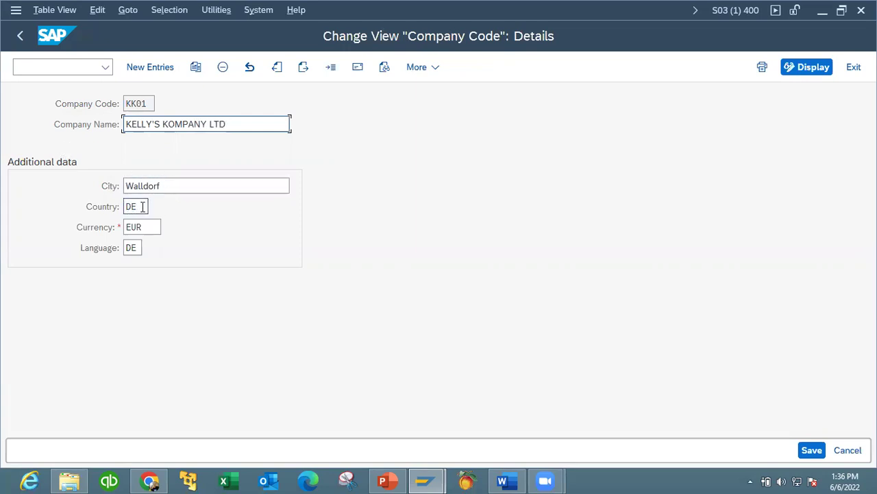
pyautogui.click(136, 248)
pyautogui.press('BackSpace')
pyautogui.press('BackSpace')
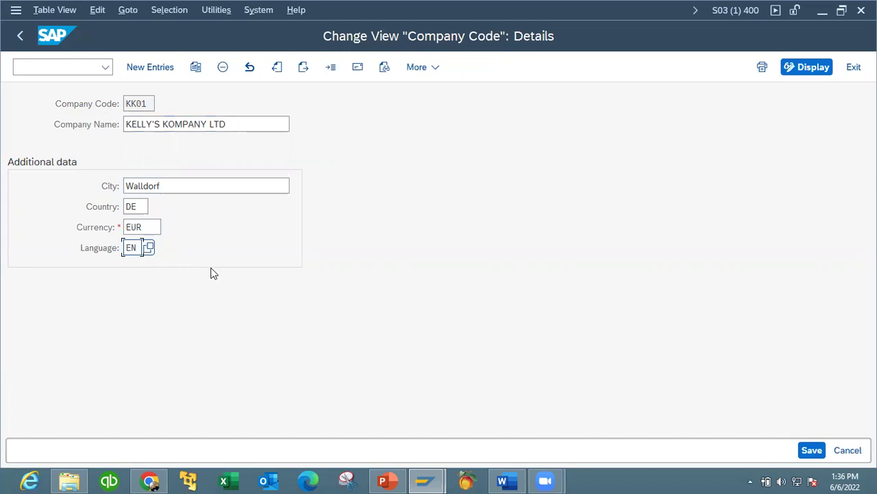
# In KK01's address, set title Company, name KELLY'S KOMPANY LTD, search term KKL, street 23, postal code 12342.
pyautogui.click(360, 71)
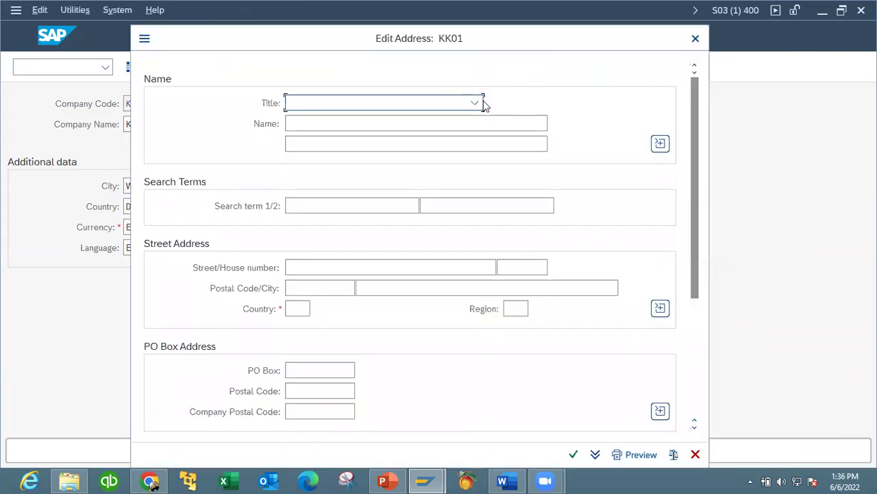
pyautogui.click(478, 102)
pyautogui.click(442, 123)
pyautogui.click(405, 123)
pyautogui.write('K')
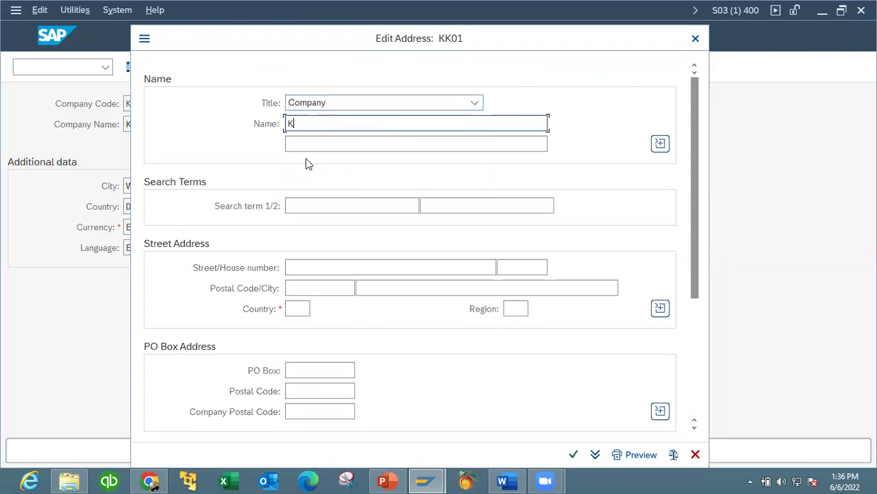
pyautogui.write("ELLY'S ")
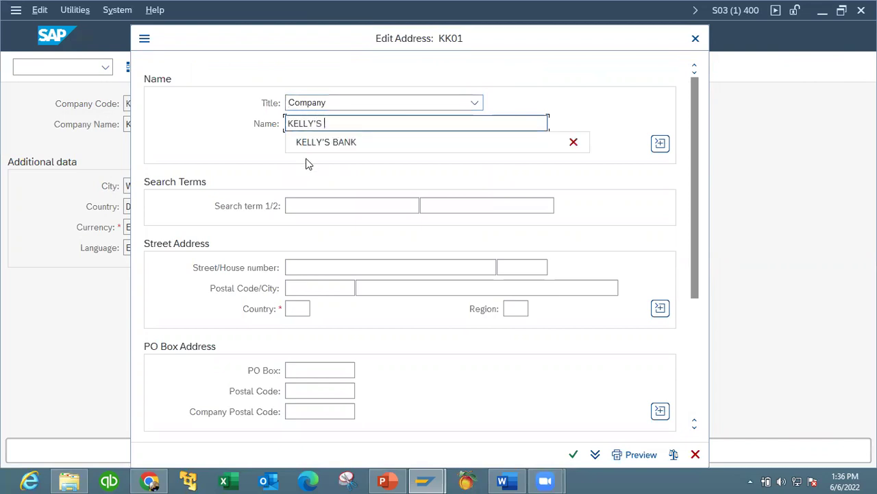
pyautogui.write('KOM')
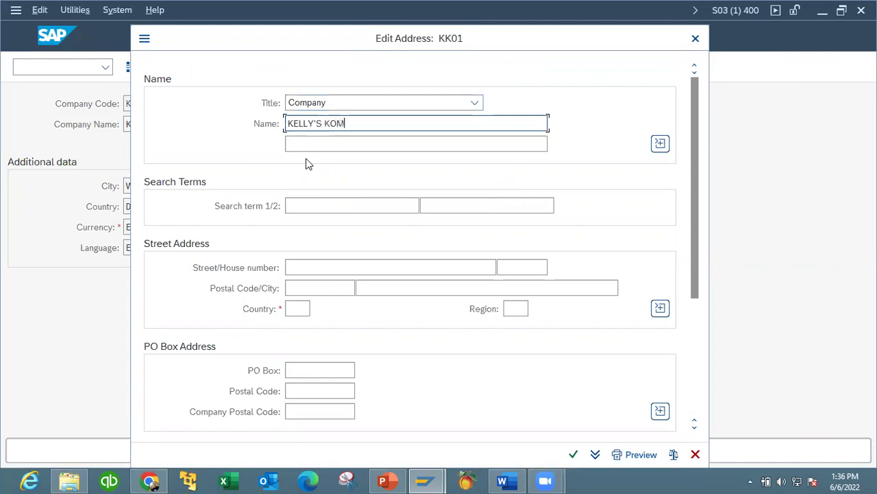
pyautogui.write('PANY LTD')
pyautogui.click(310, 205)
pyautogui.write('KK')
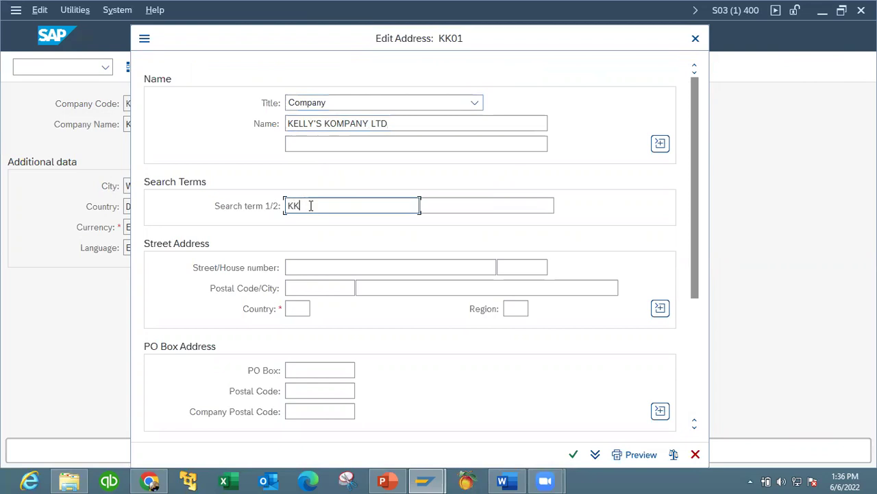
pyautogui.write('L')
pyautogui.click(316, 261)
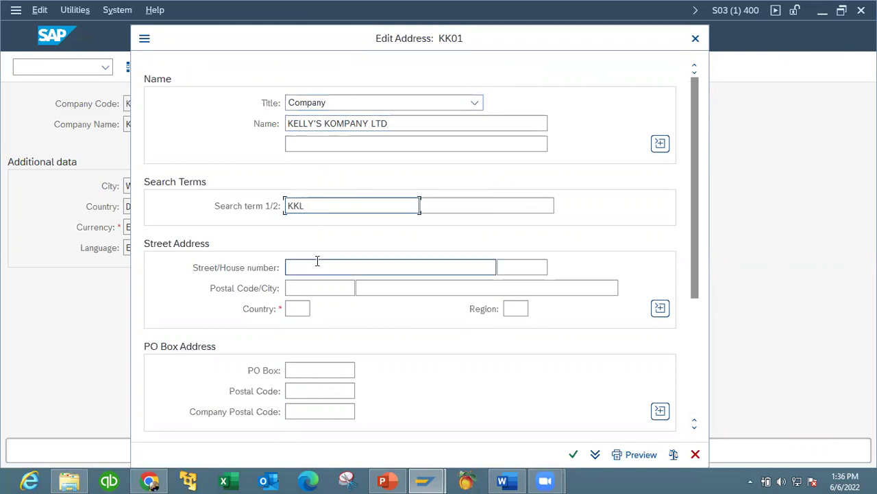
pyautogui.write('23')
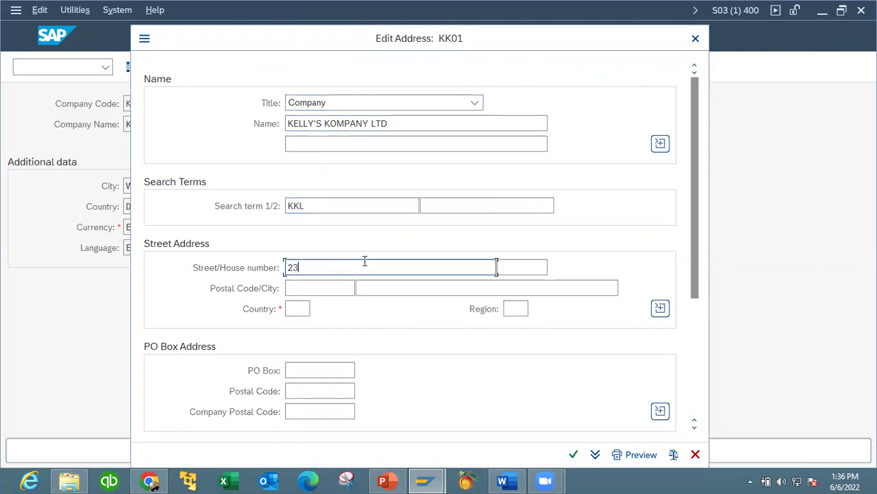
pyautogui.click(312, 288)
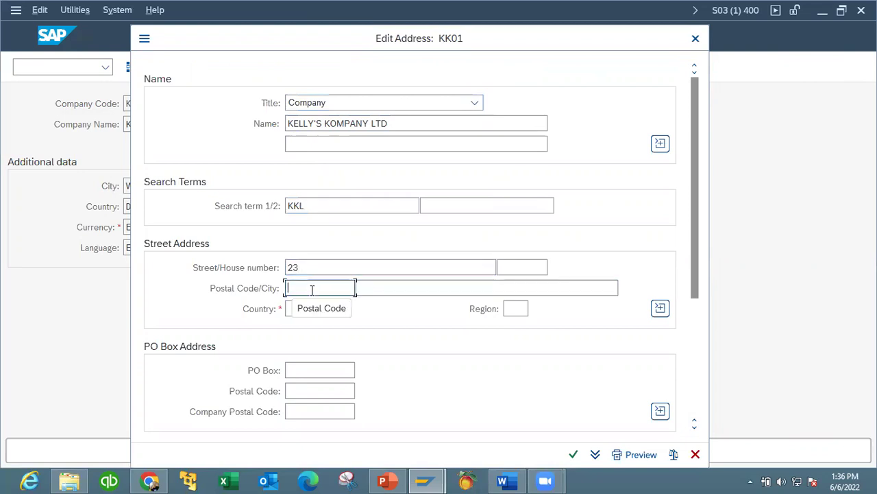
pyautogui.click(308, 168)
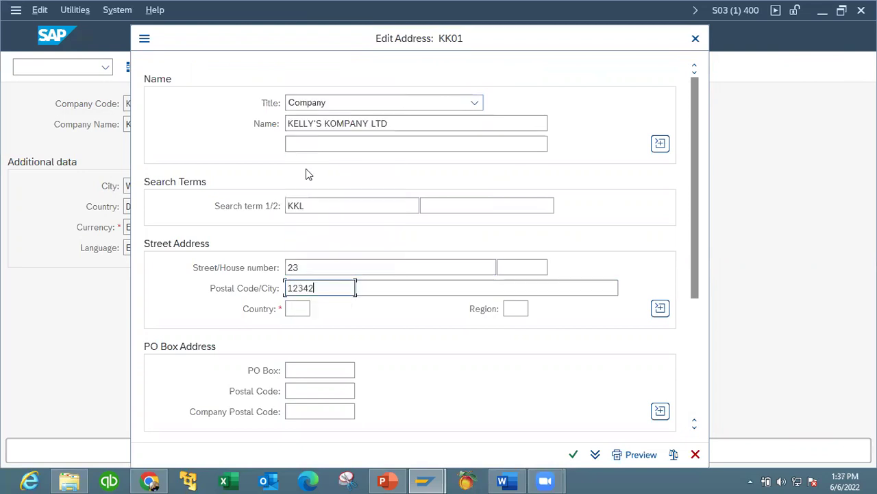
# Set the address city to KK, country DE and region 11 (Berlin).
pyautogui.click(480, 292)
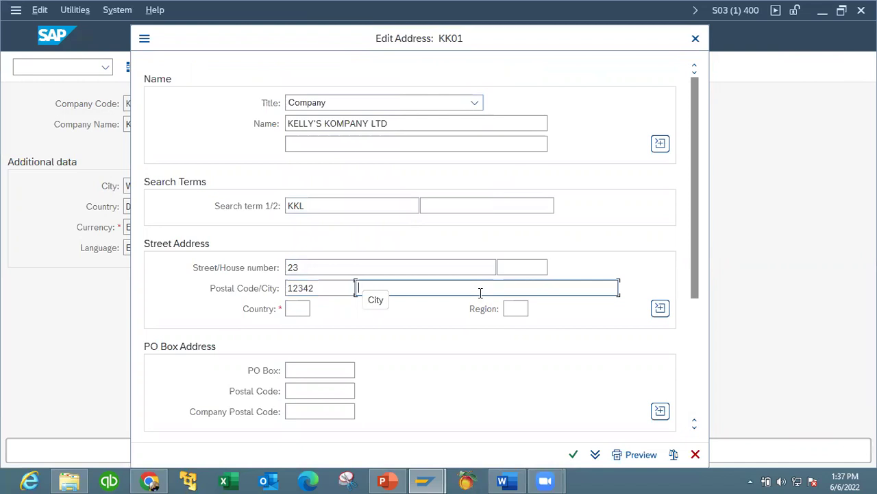
pyautogui.write('KK')
pyautogui.click(297, 307)
pyautogui.write('DE')
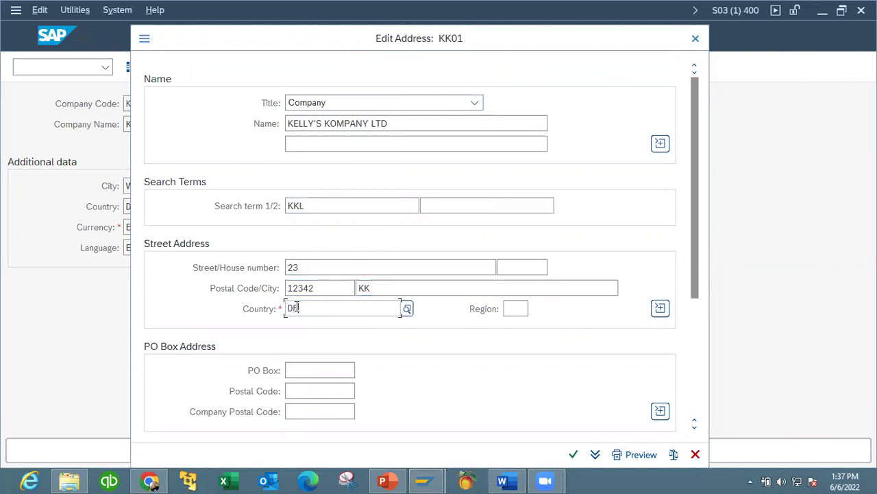
pyautogui.click(511, 314)
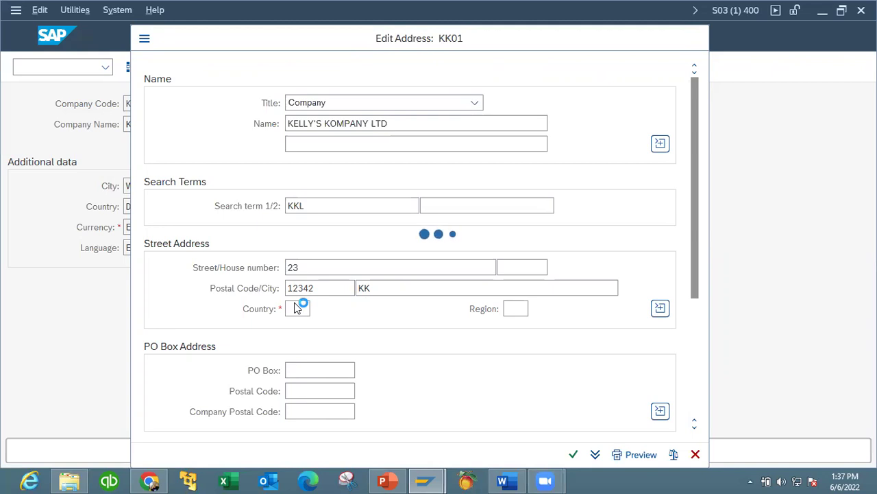
pyautogui.click(295, 307)
pyautogui.write('DE')
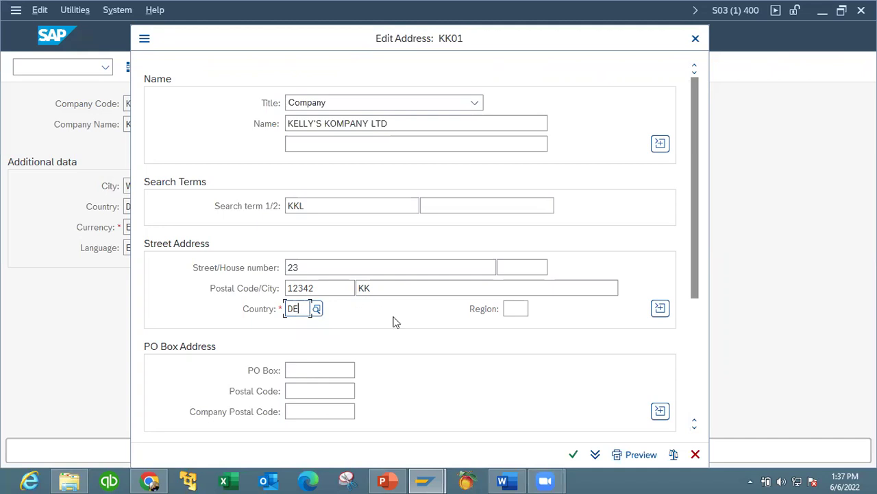
pyautogui.click(514, 309)
pyautogui.click(535, 309)
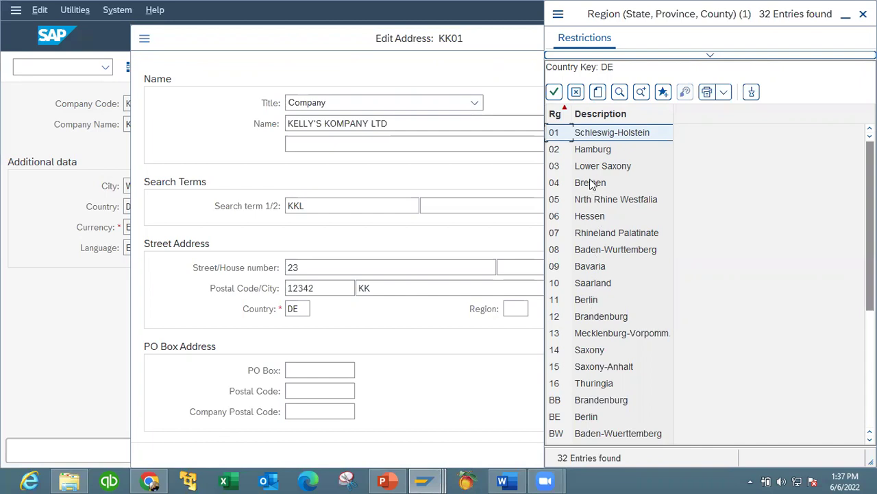
pyautogui.doubleClick(591, 302)
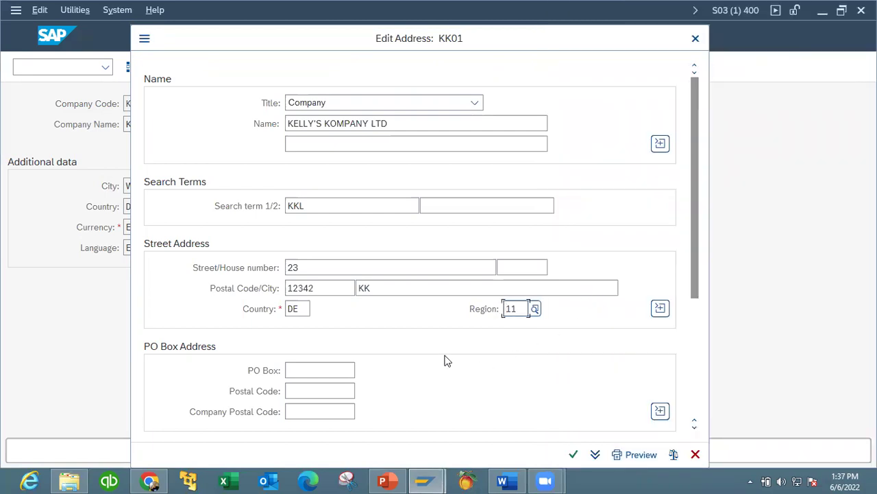
# Enter the telephone number, confirm the address, and save the company code changes.
pyautogui.moveTo(695, 246); pyautogui.dragTo(685, 370)
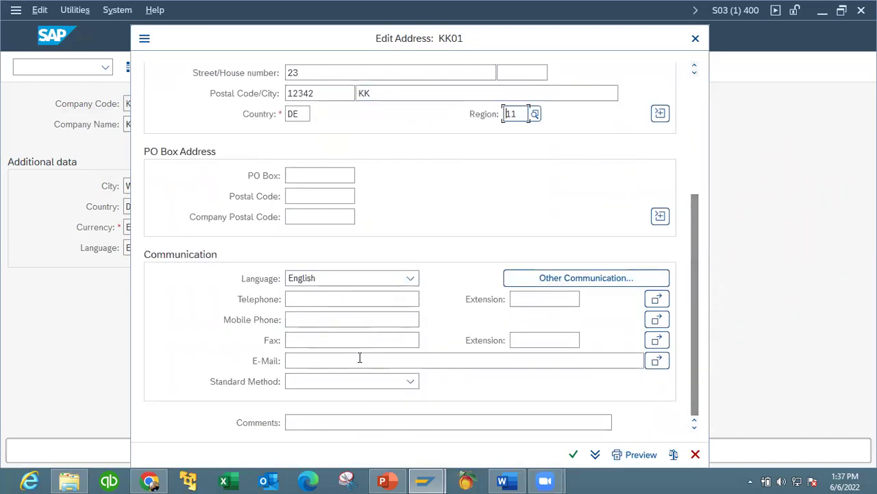
pyautogui.click(309, 299)
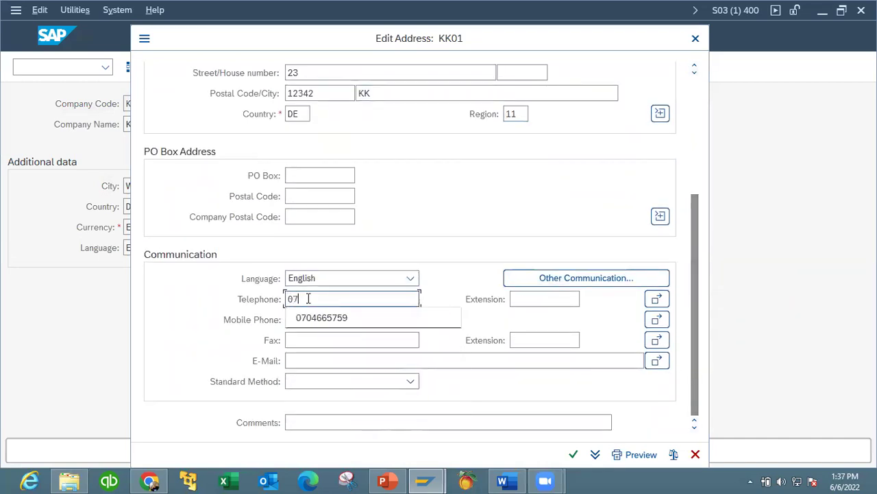
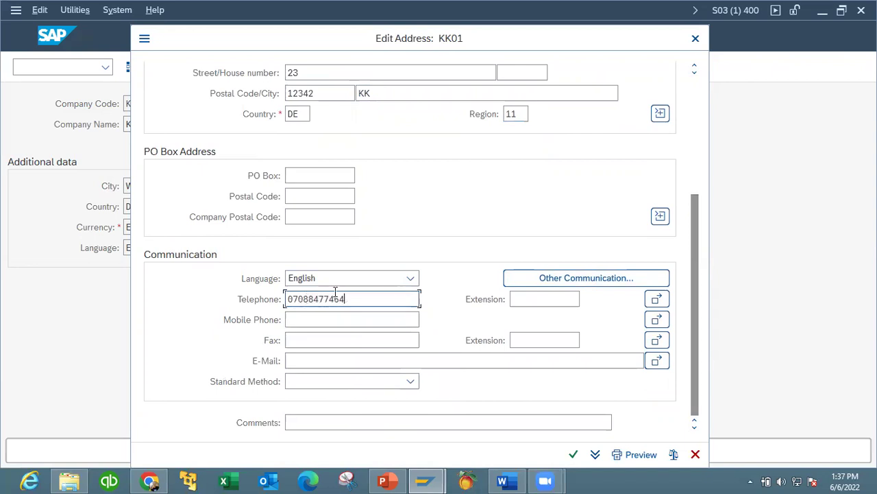
pyautogui.click(574, 454)
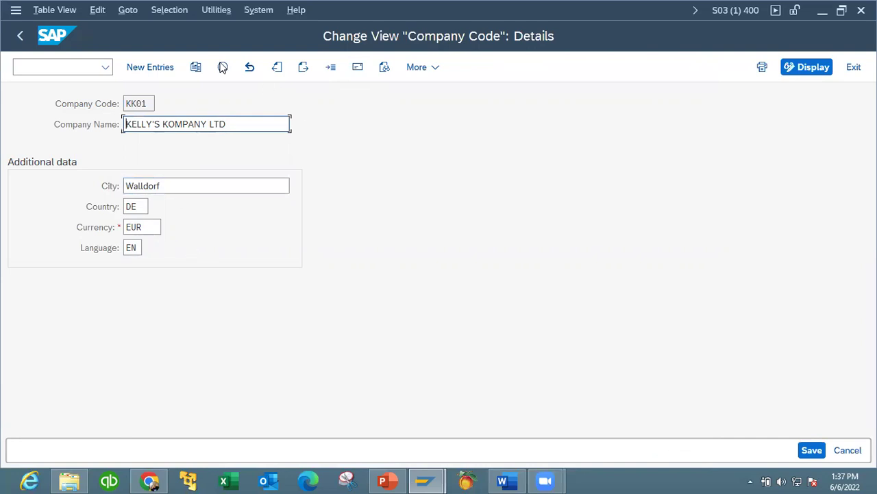
pyautogui.click(813, 452)
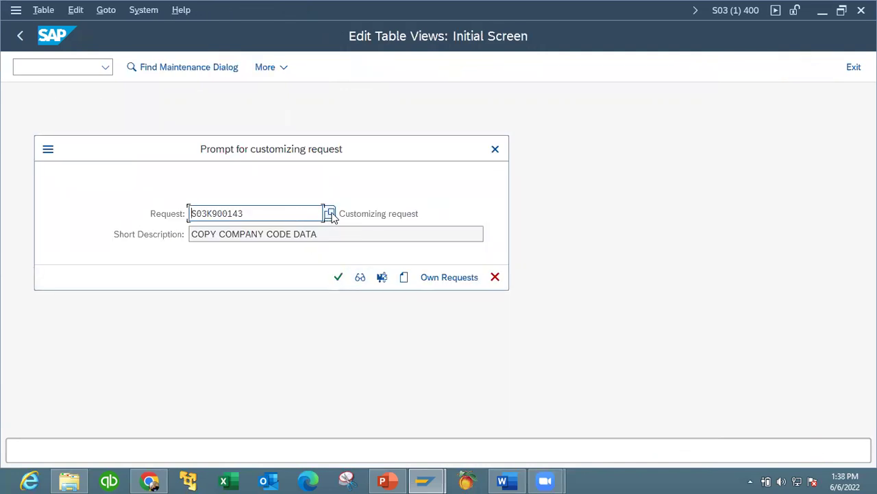
# List own requests and expand S03K900141 down to the T880 table entry 400KK01.
pyautogui.click(447, 278)
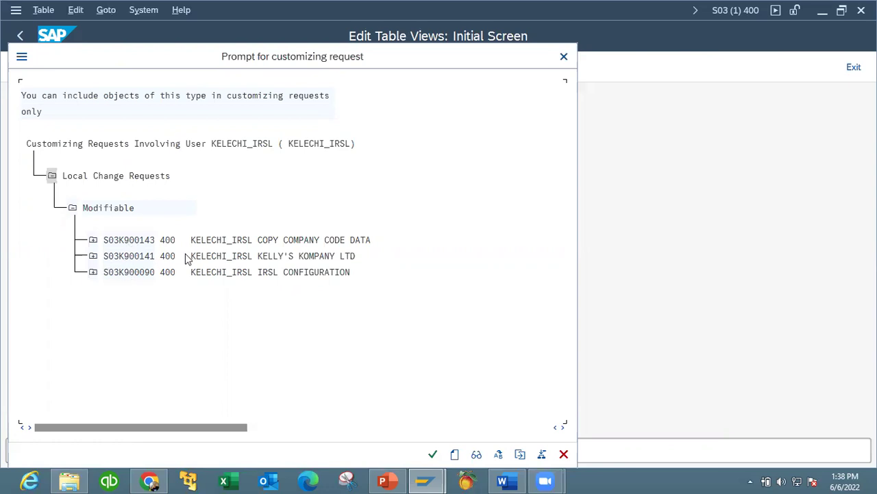
pyautogui.click(93, 255)
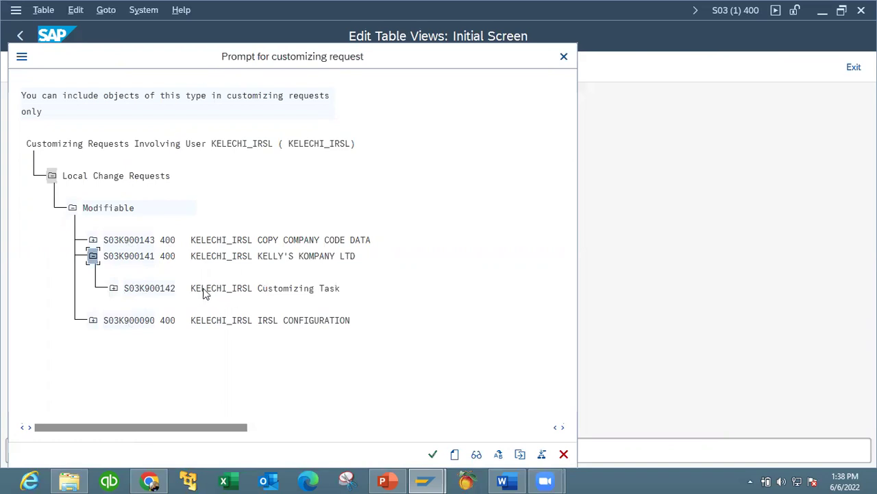
pyautogui.click(114, 289)
pyautogui.click(114, 289)
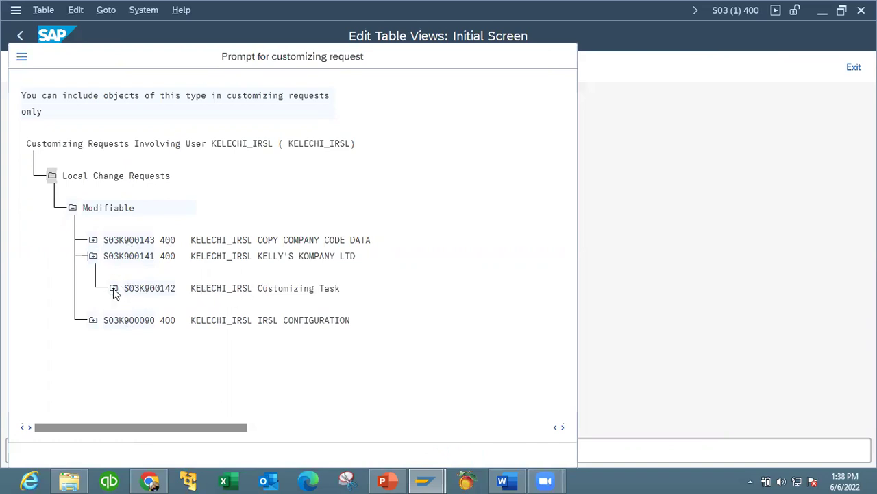
pyautogui.click(133, 320)
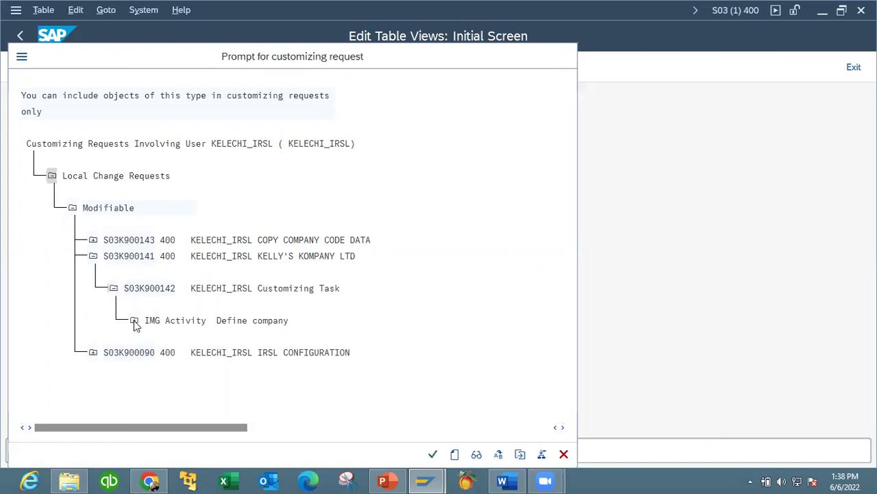
pyautogui.click(154, 352)
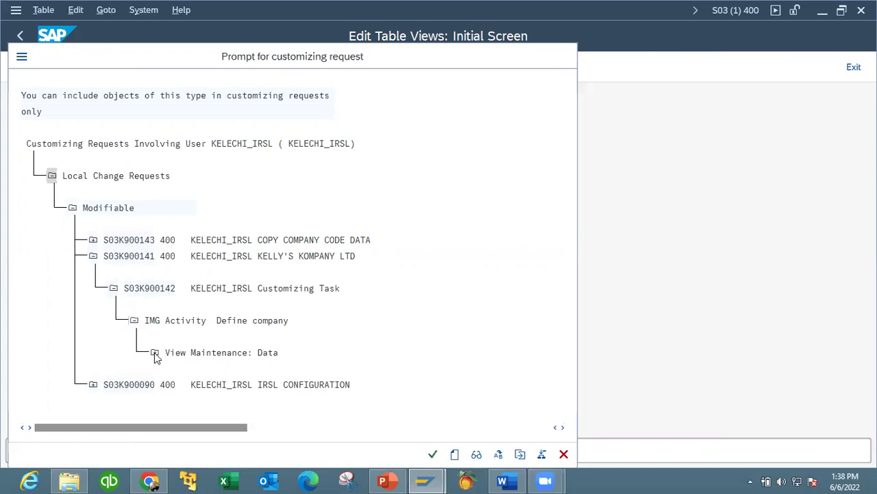
pyautogui.click(176, 370)
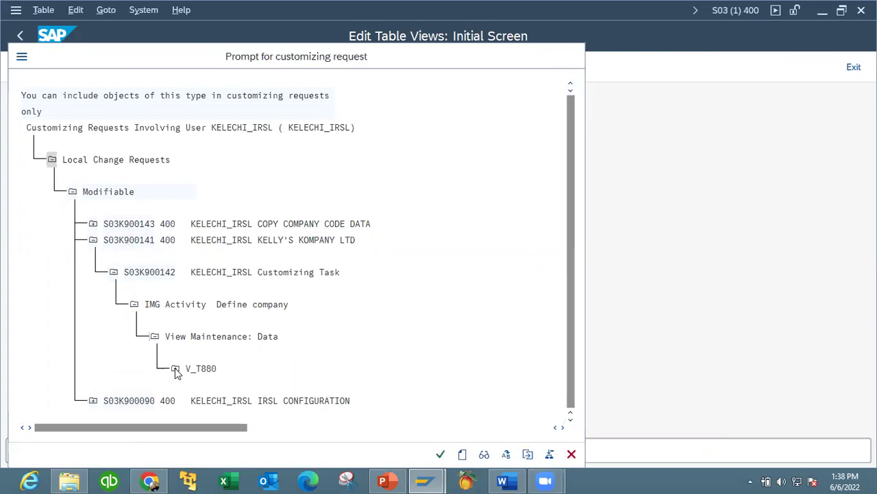
pyautogui.click(195, 370)
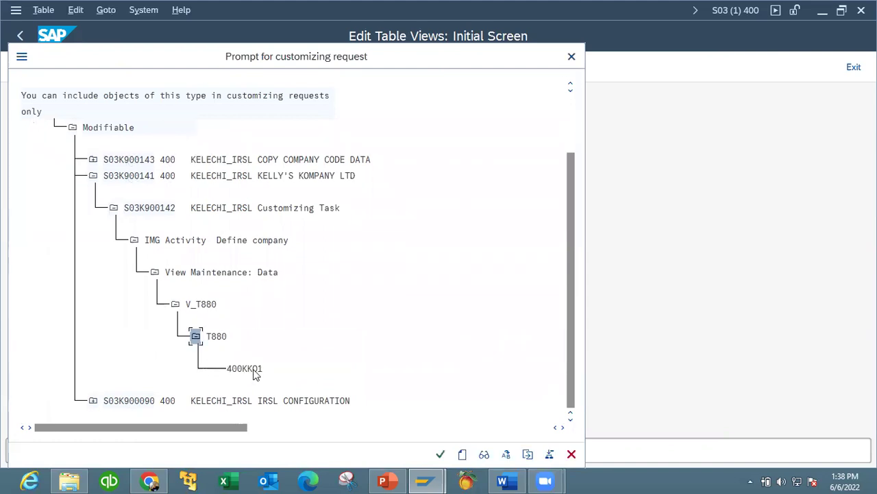
# Collapse the request tree and save the changes under request S03K900141.
pyautogui.click(134, 240)
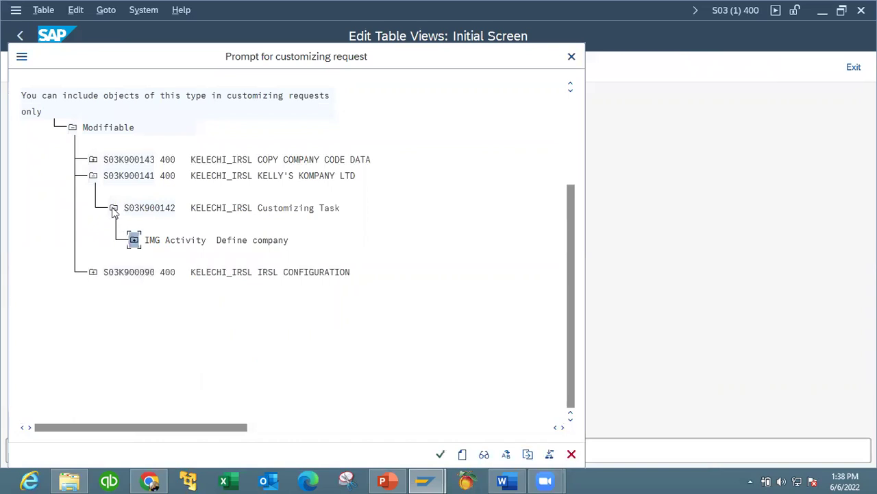
pyautogui.click(114, 209)
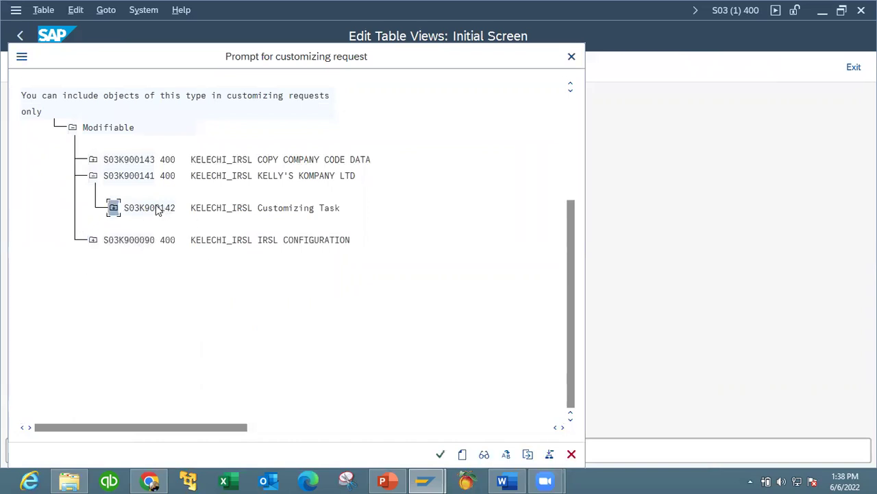
pyautogui.click(93, 176)
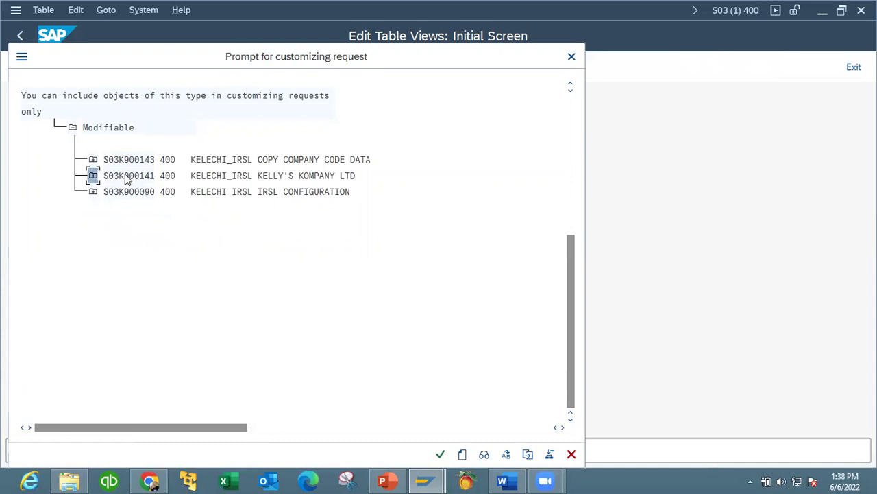
pyautogui.doubleClick(125, 176)
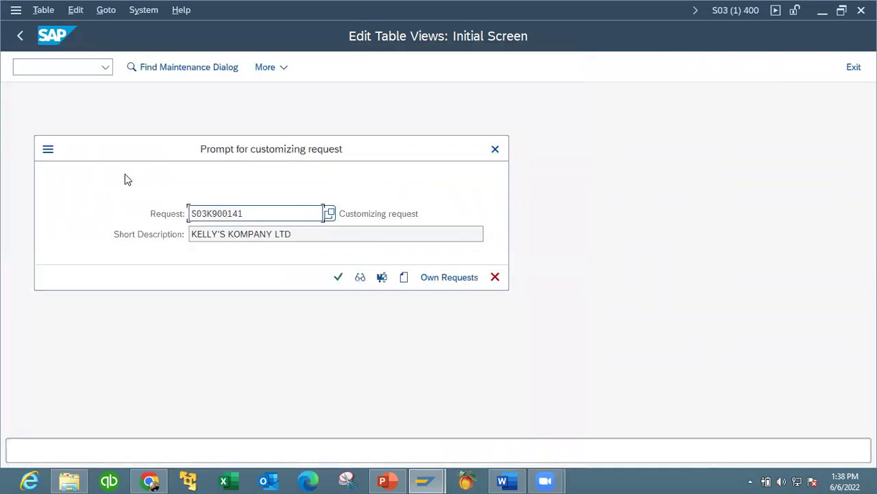
pyautogui.click(337, 282)
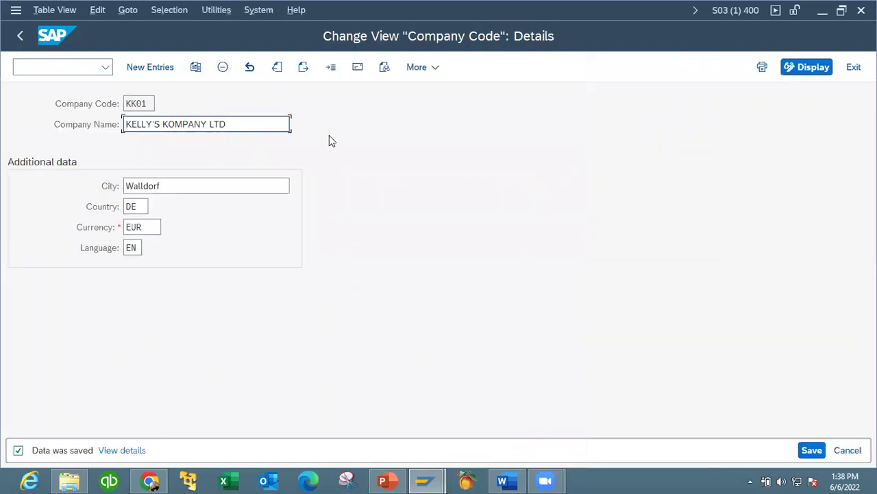
# Back out of KK01's details to the IMG tree and collapse the Enterprise Structure definition branches.
pyautogui.click(19, 38)
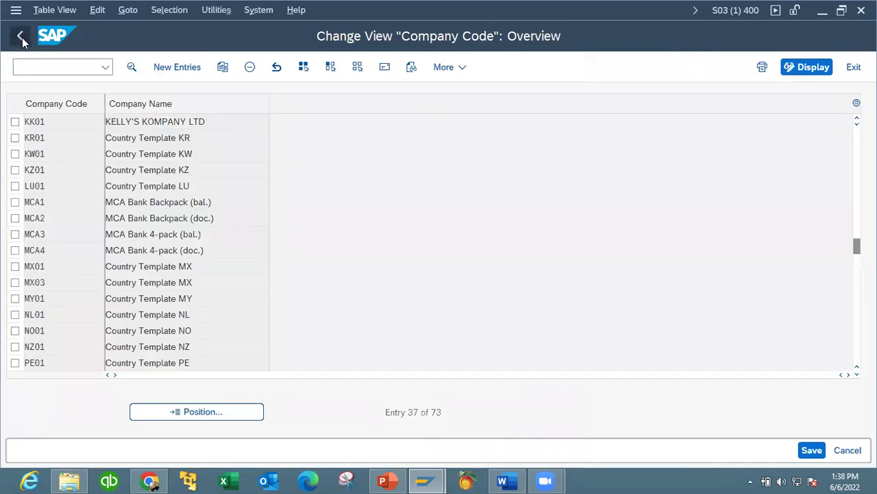
pyautogui.click(22, 37)
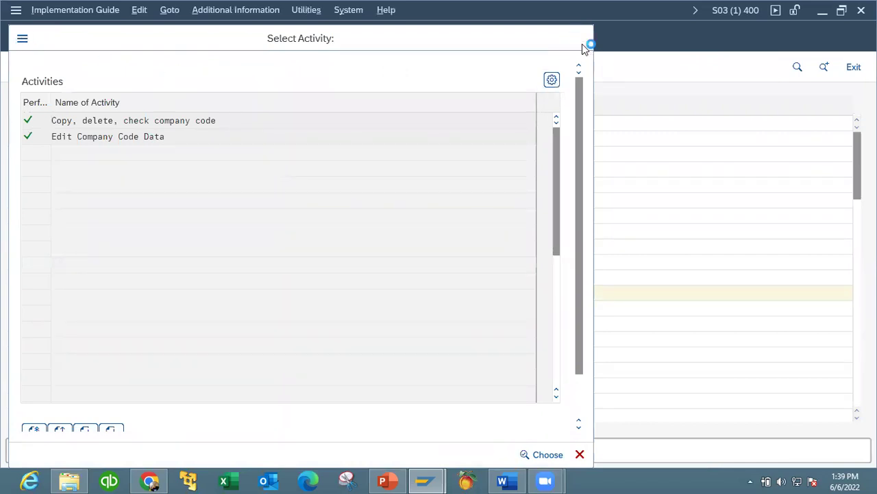
pyautogui.click(580, 39)
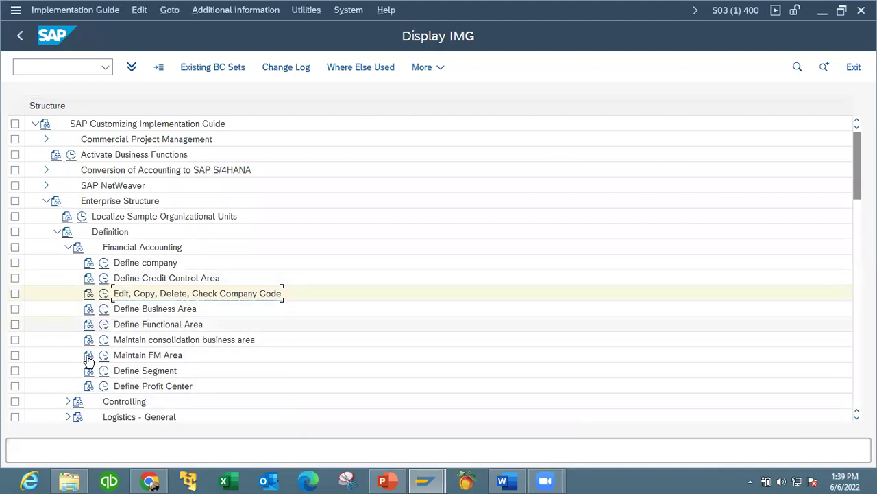
pyautogui.click(68, 248)
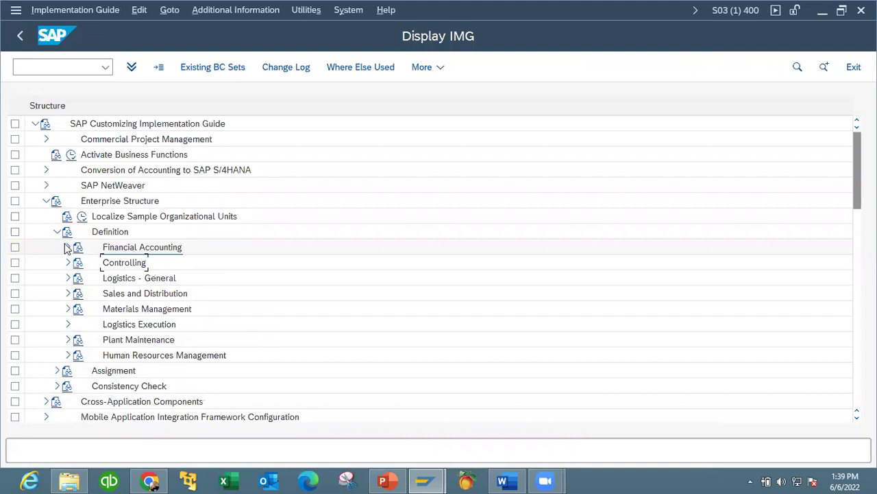
pyautogui.click(58, 233)
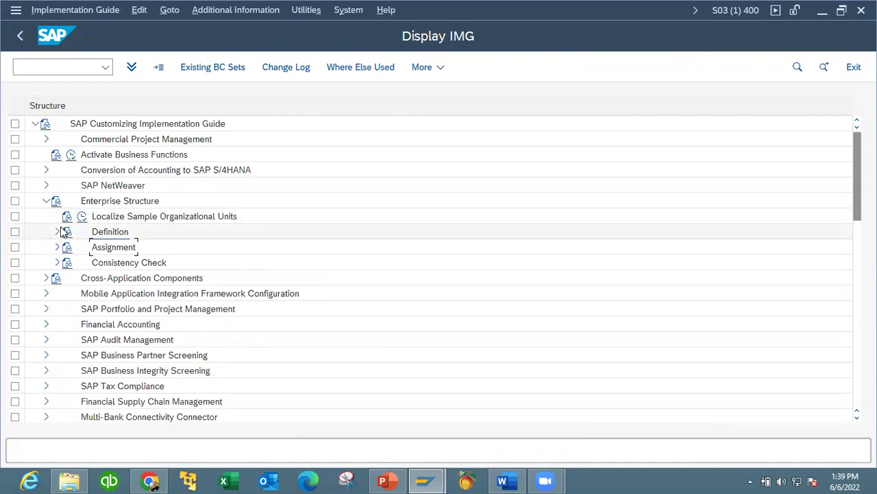
pyautogui.click(48, 65)
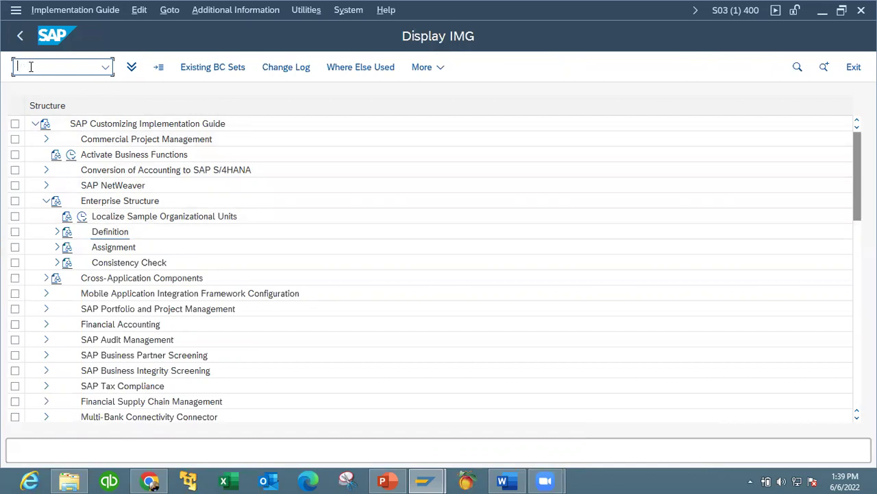
# Expand Financial Accounting Global Settings > Global Parameters for Company Code and run Enter Global Parameters.
pyautogui.click(46, 200)
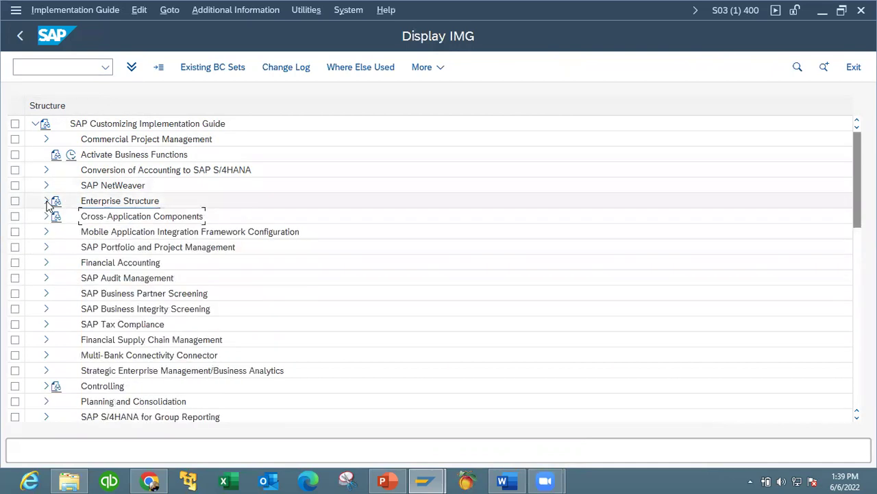
pyautogui.click(46, 262)
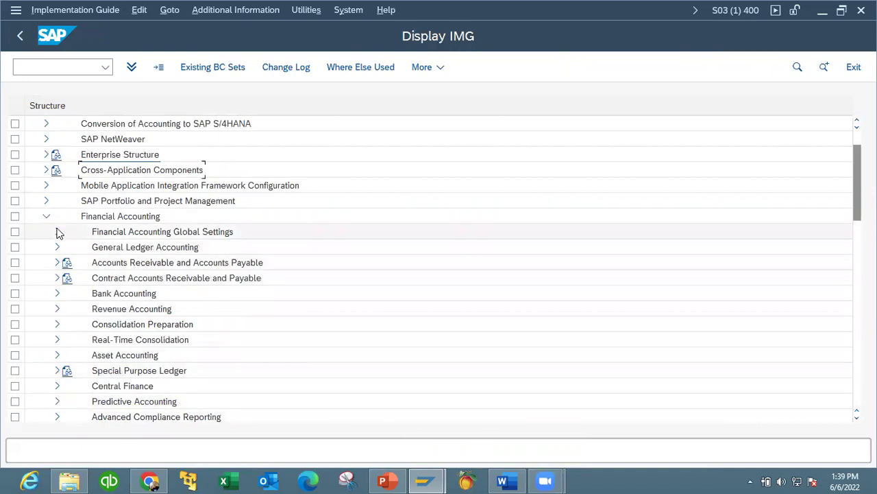
pyautogui.click(57, 232)
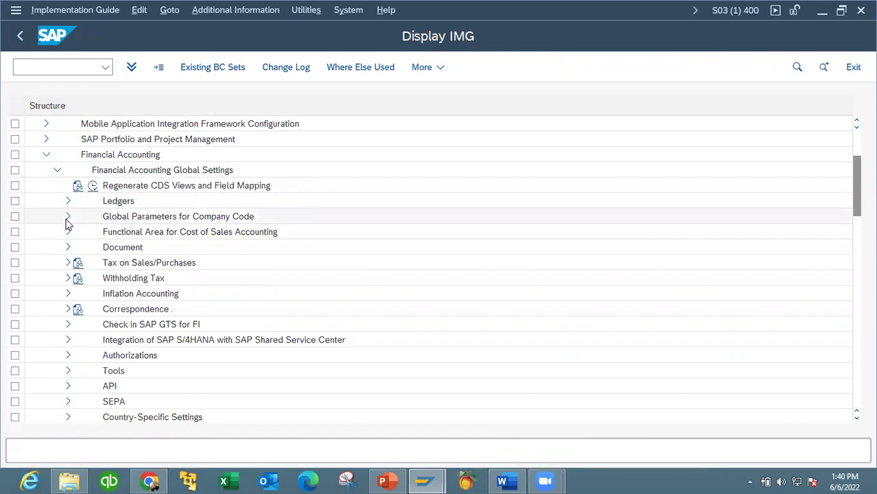
pyautogui.click(67, 216)
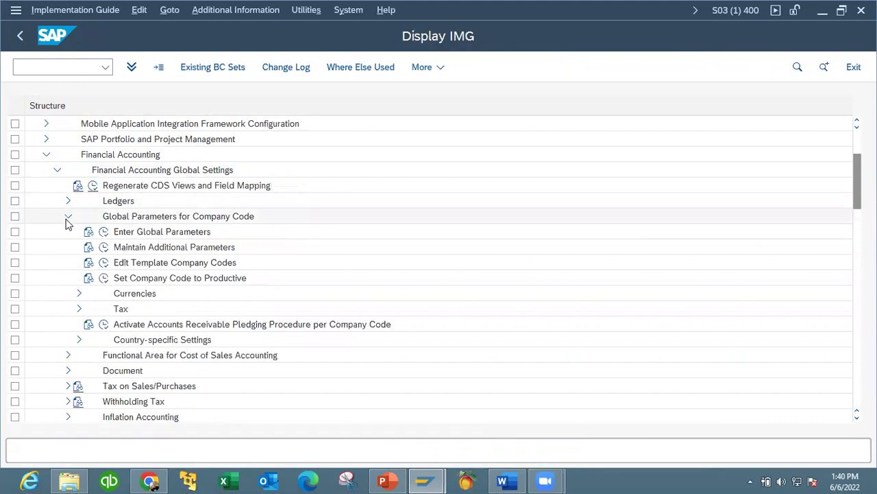
pyautogui.click(104, 234)
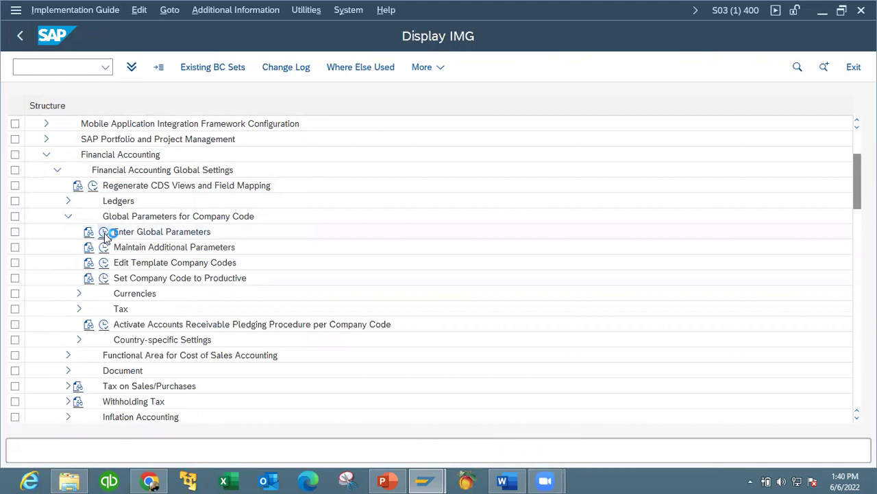
pyautogui.click(387, 480)
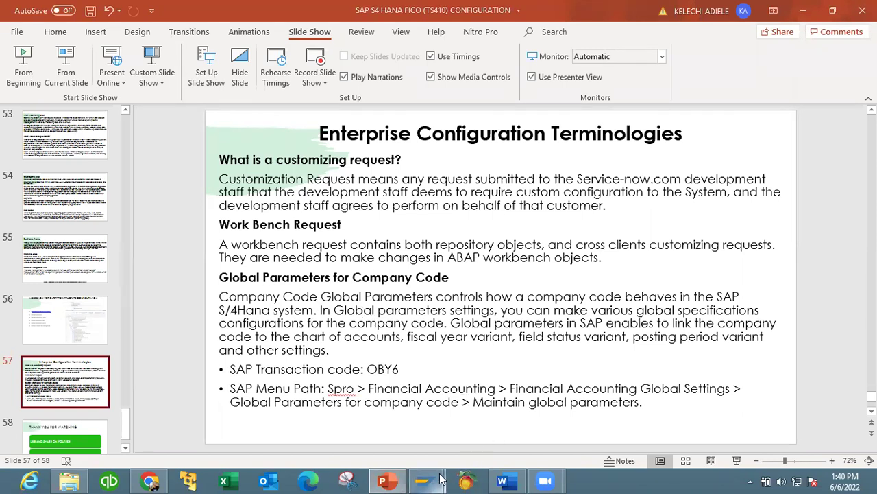
# Back in SAP, position the Company Code Global Data list at KK01 and open its details.
pyautogui.moveTo(425, 480)
pyautogui.click(471, 434)
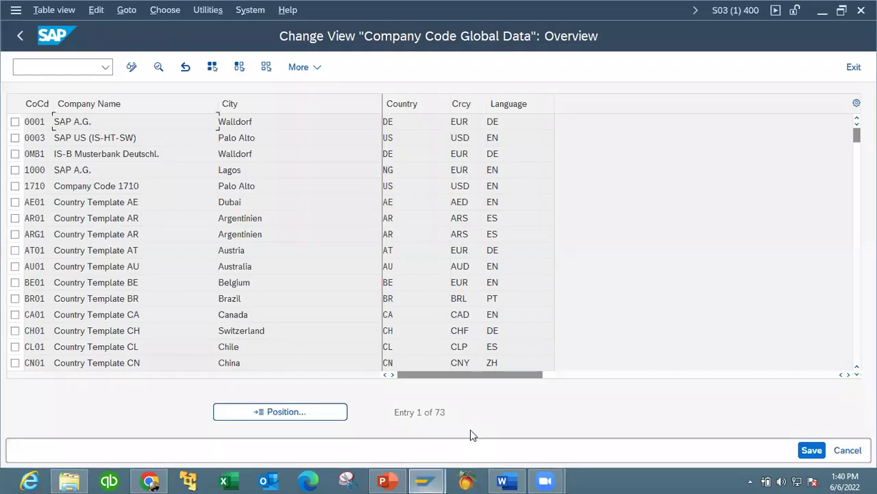
pyautogui.click(307, 415)
pyautogui.write('MKM')
pyautogui.press('BackSpace')
pyautogui.write('KK01')
pyautogui.click(261, 299)
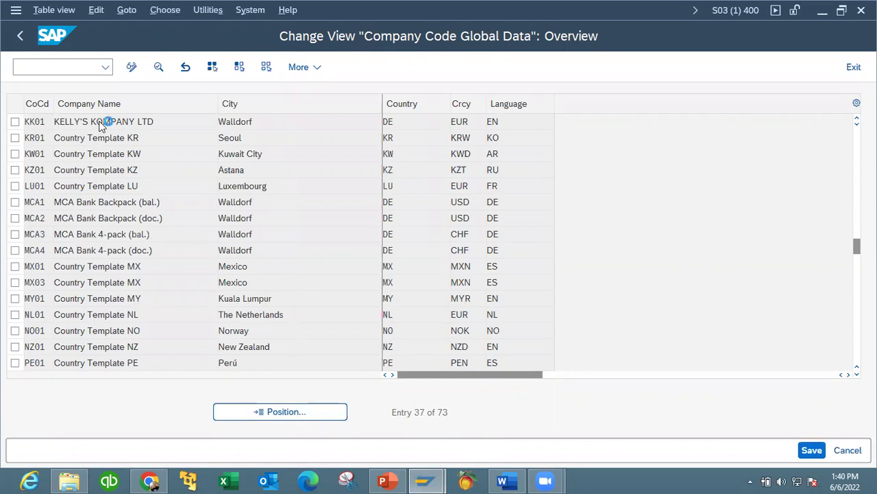
pyautogui.doubleClick(101, 121)
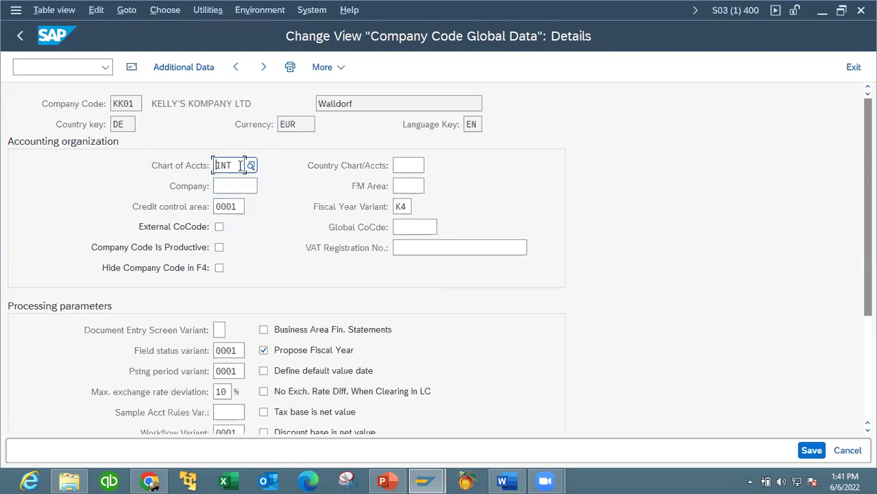
# Review the org structure diagram on PowerPoint slide 50, then return to SAP's KK01 details.
pyautogui.click(388, 480)
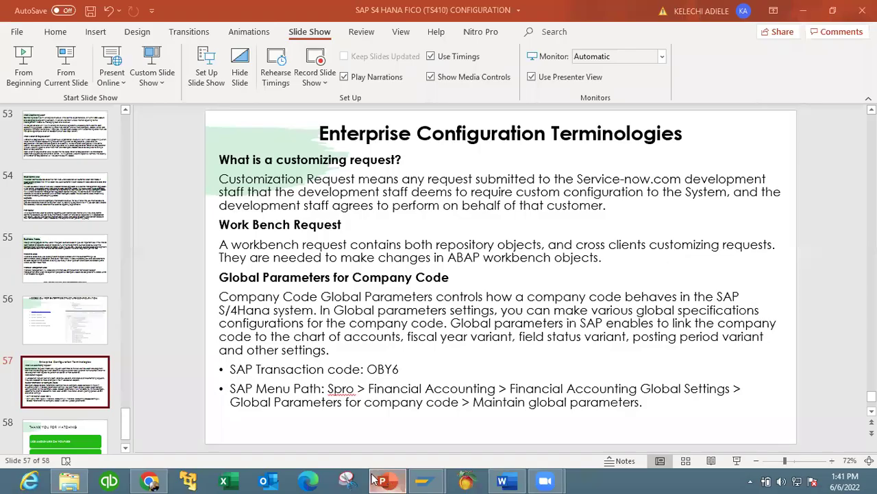
pyautogui.moveTo(122, 408); pyautogui.dragTo(122, 388)
pyautogui.click(66, 319)
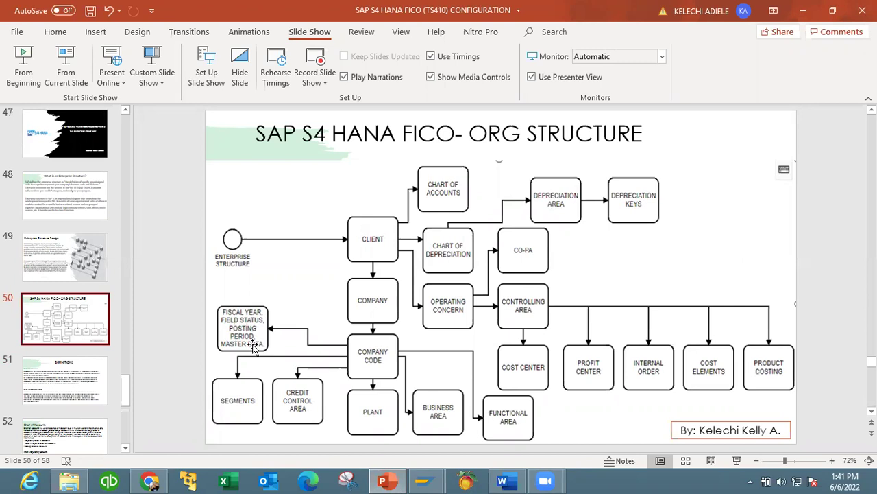
pyautogui.moveTo(425, 480)
pyautogui.click(494, 412)
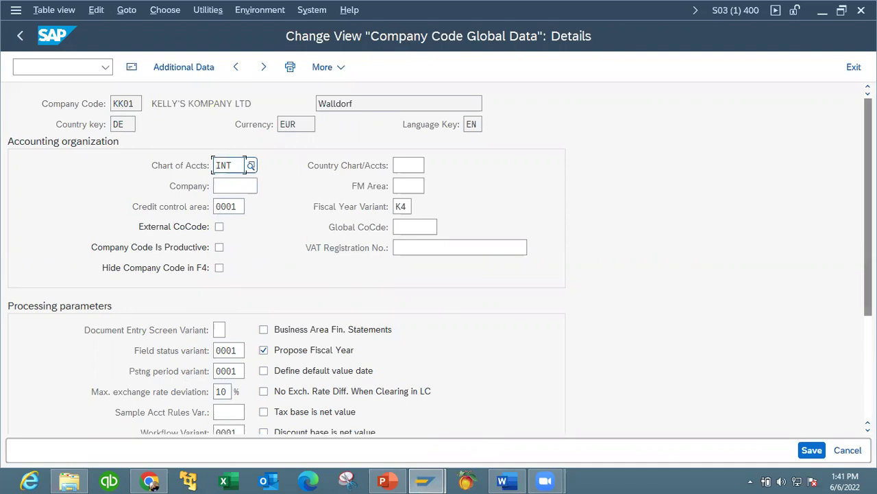
pyautogui.scroll(-3, 438, 258)
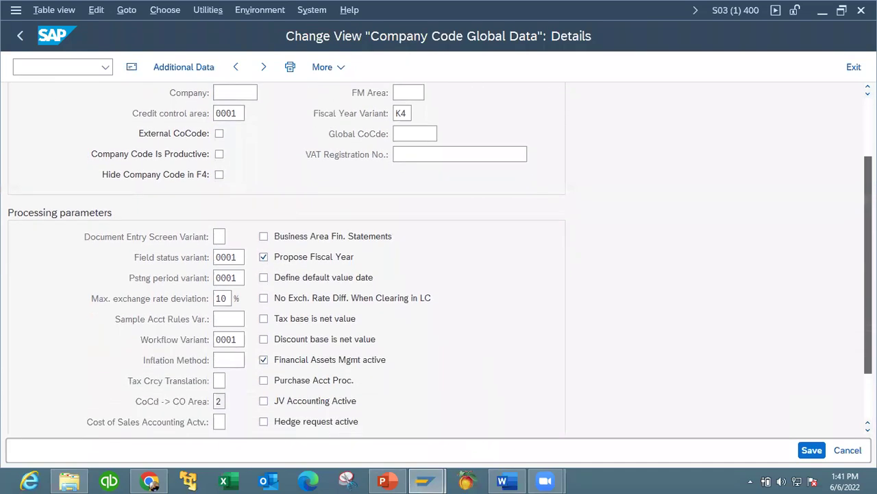
pyautogui.scroll(-2, 438, 258)
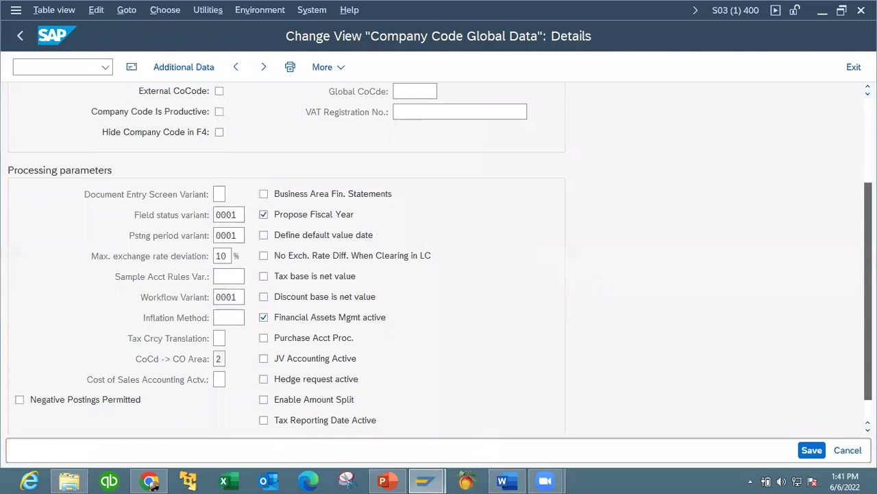
pyautogui.scroll(5, 212, 165)
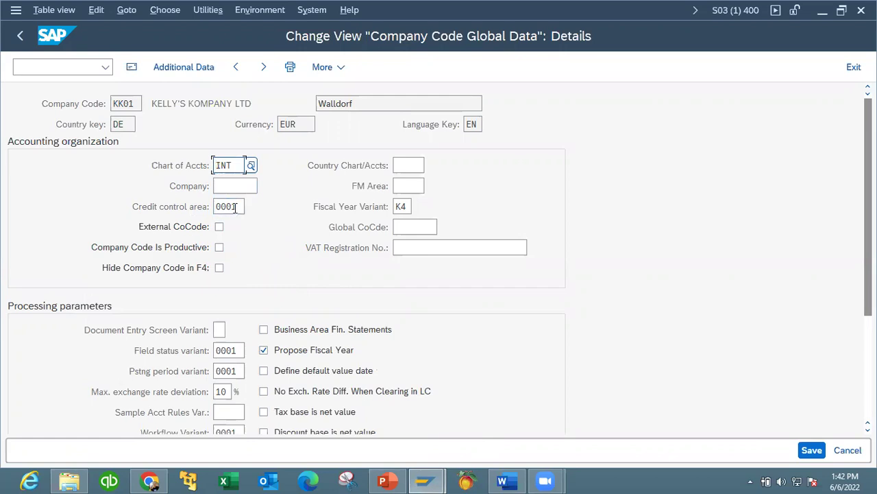
# Back out of the KK01 details and customizing screens to SAP Easy Access's command field.
pyautogui.click(22, 37)
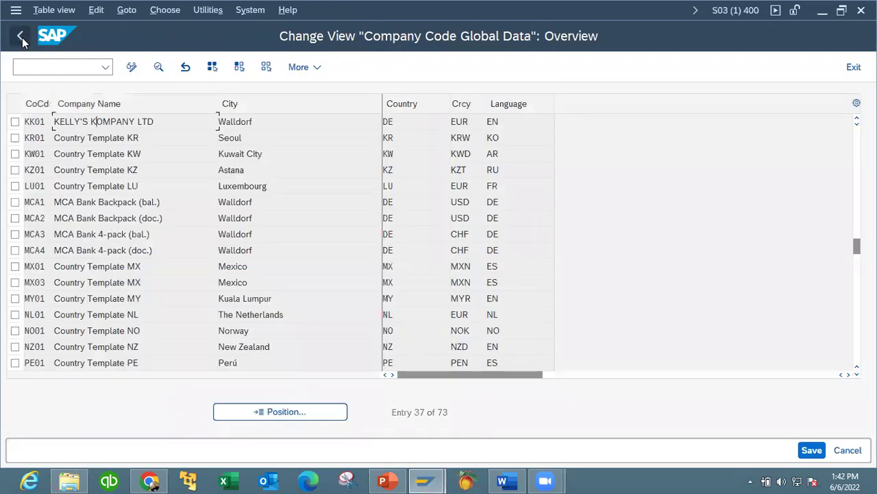
pyautogui.click(22, 38)
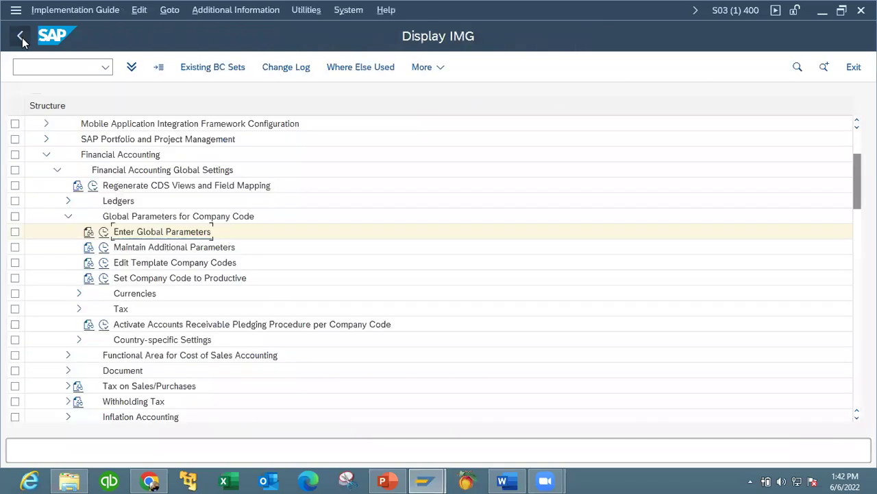
pyautogui.click(22, 38)
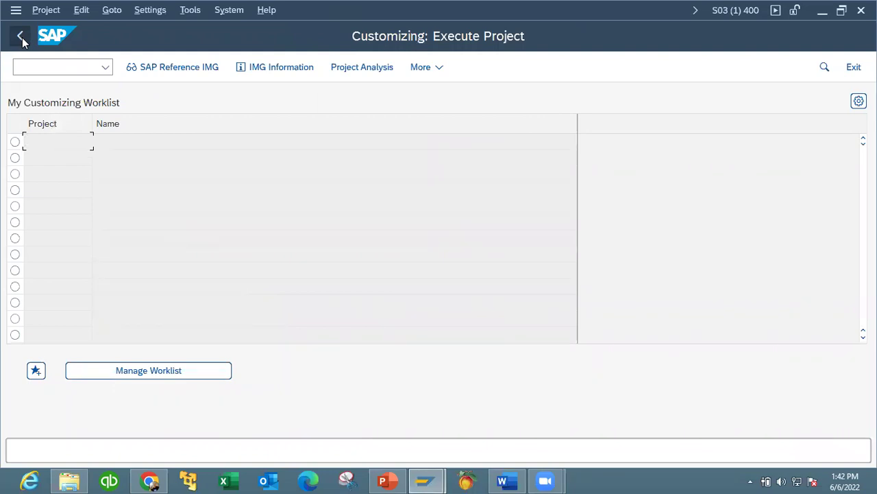
pyautogui.click(21, 38)
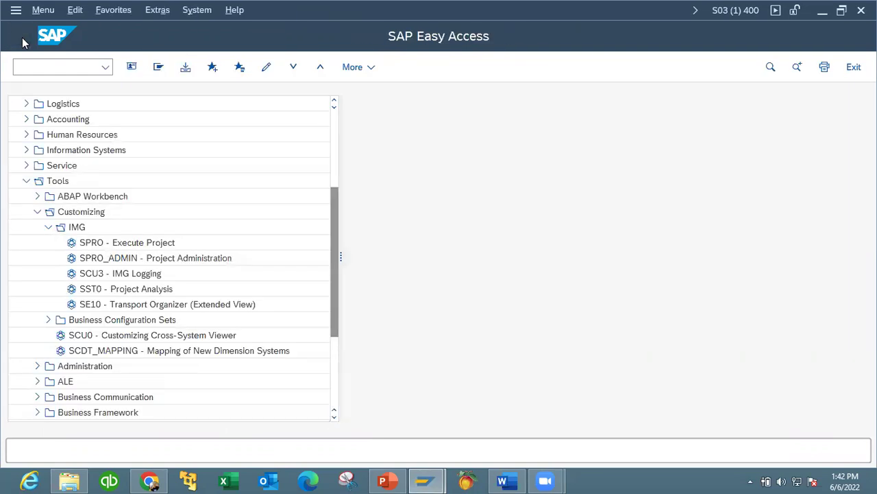
pyautogui.click(46, 68)
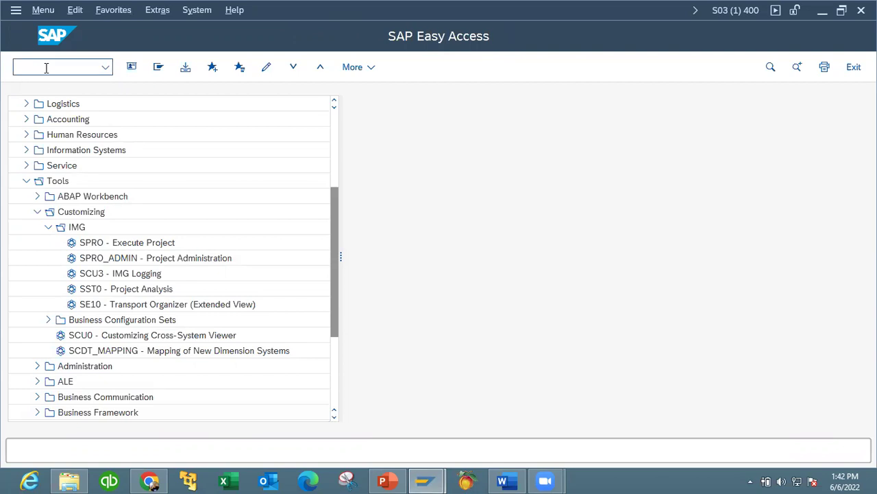